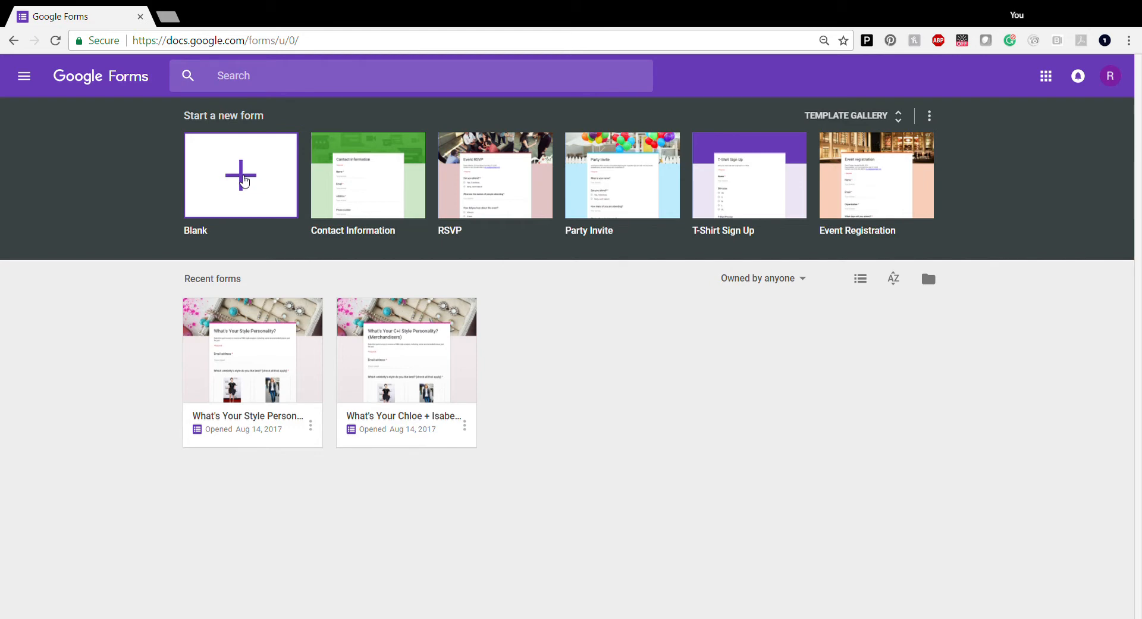
Create a blank form titled 'Style Quiz' with the description 'Take this fun quiz.'
left_click(243, 177)
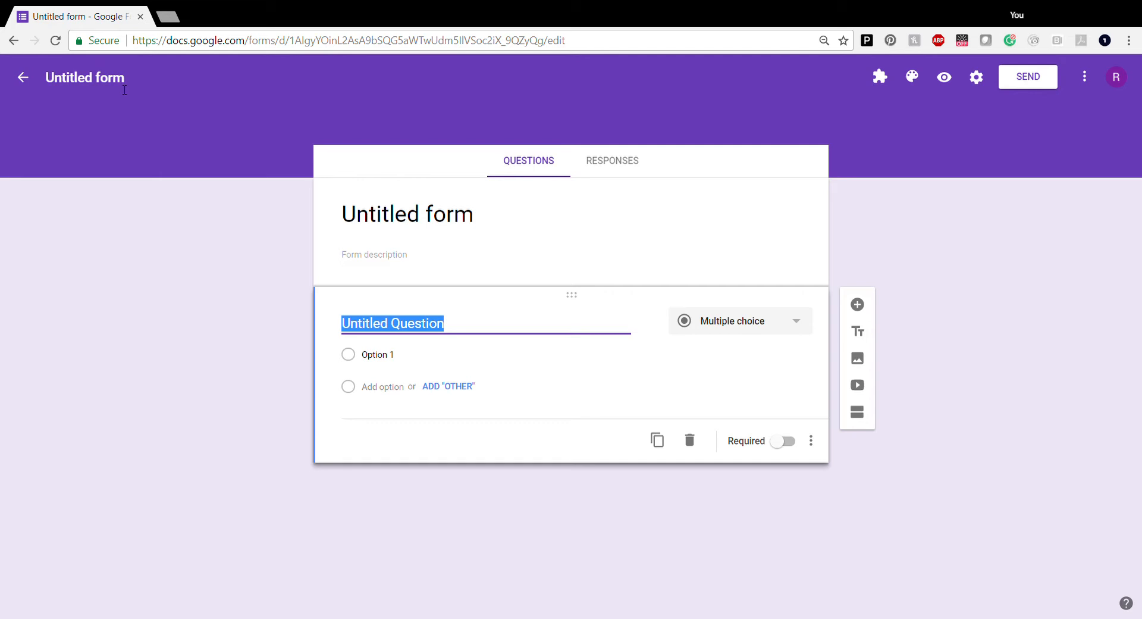
left_click(113, 87)
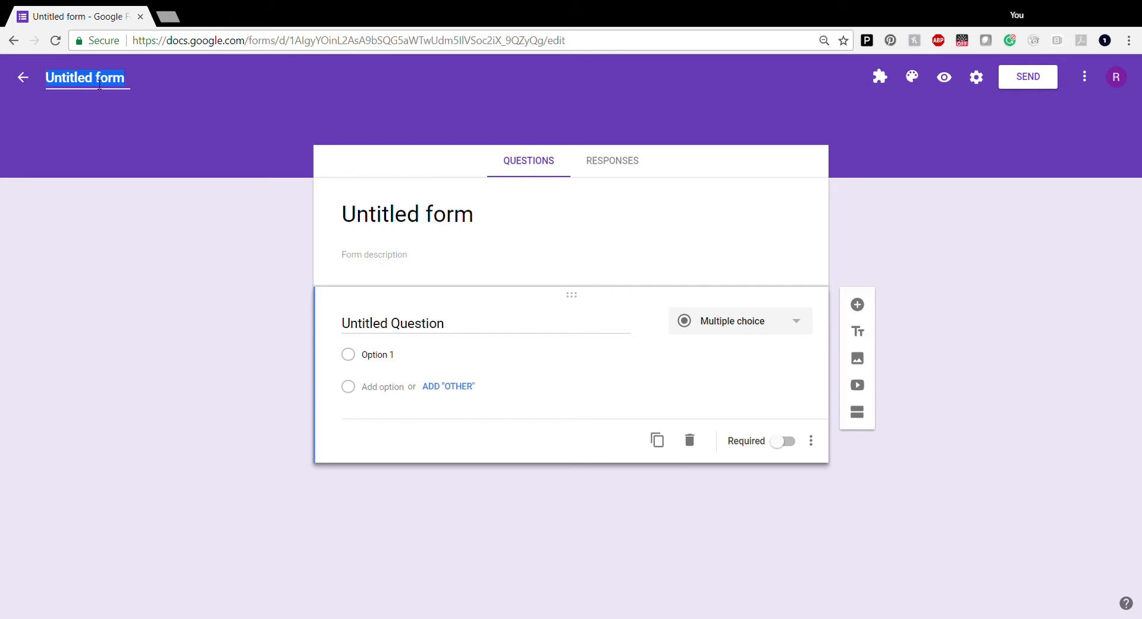
type("eTV")
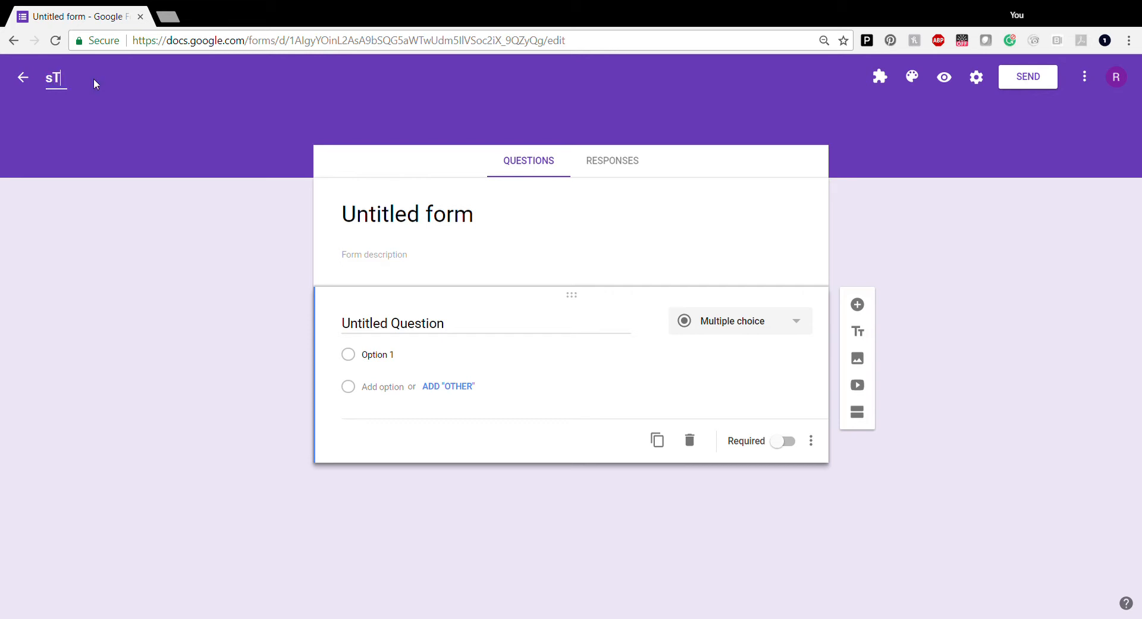
key("BackSpace")
key("BackSpace")
key("BackSpace")
type("Style Quiz")
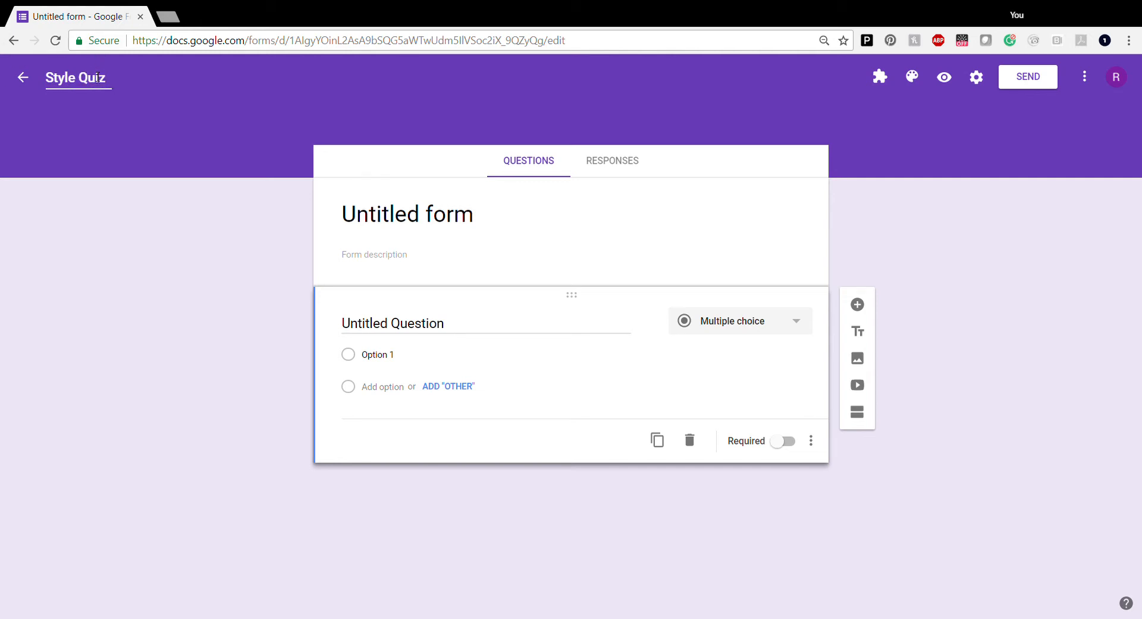
left_click(459, 221)
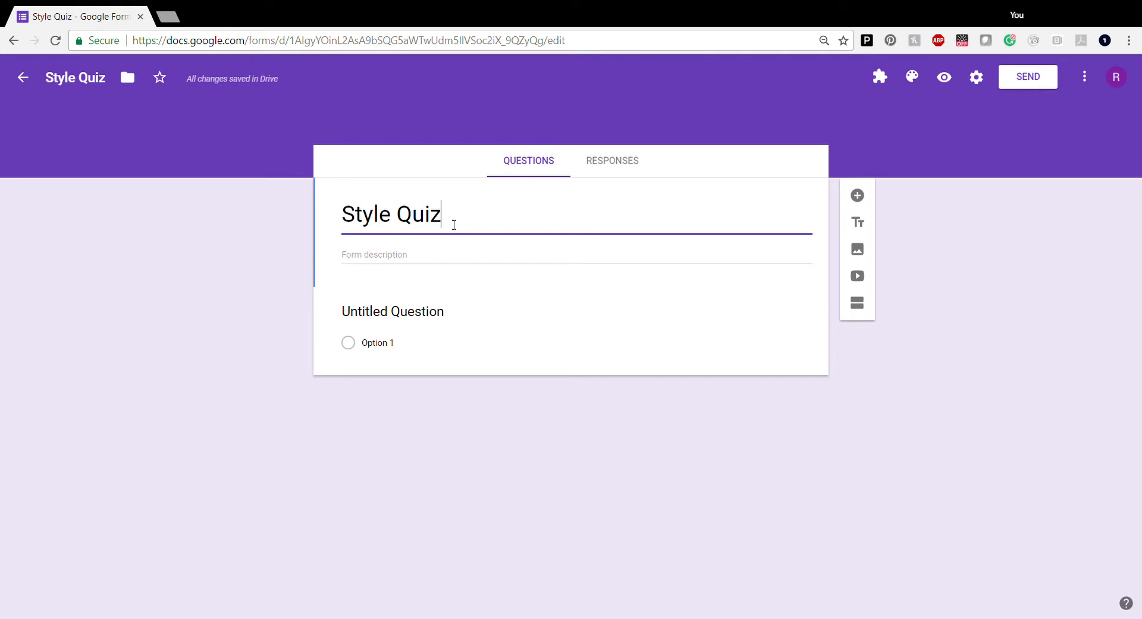
left_click(368, 259)
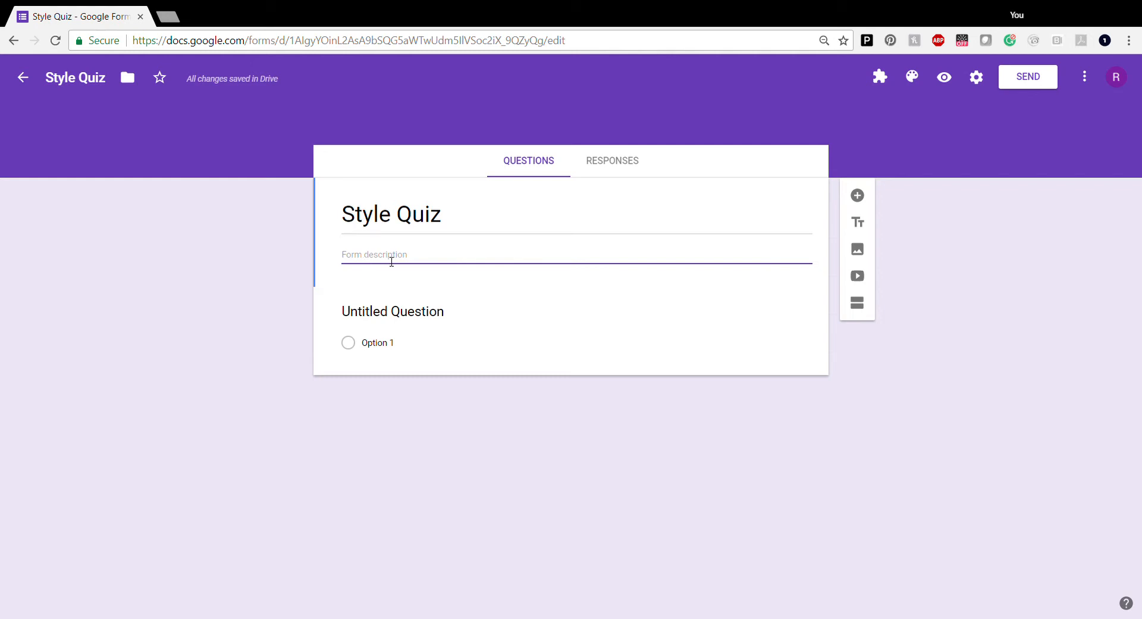
type("Take this fun quiz.")
Title the first question 'Which celebrity's style you like?' and switch its type to Checkboxes
left_click(414, 315)
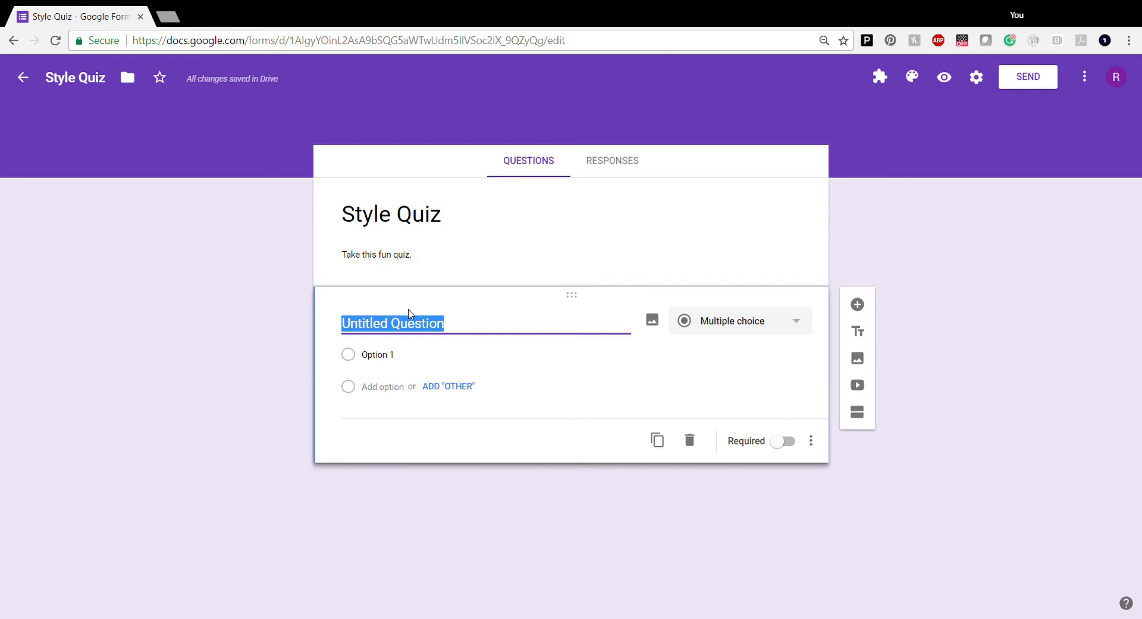
type("Wh")
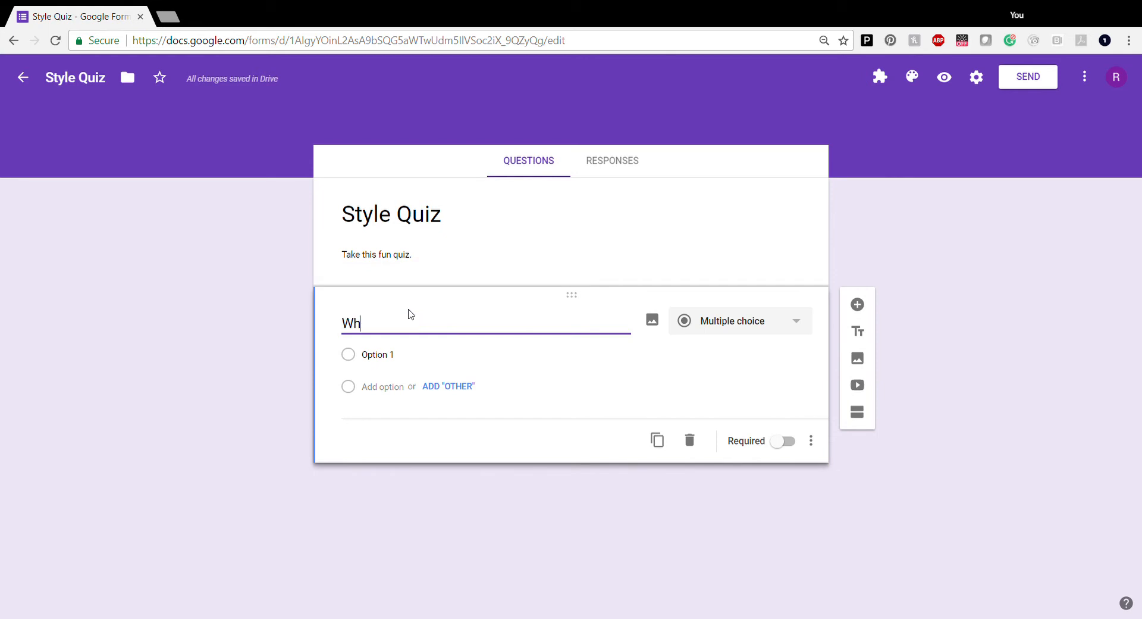
type("ich cel")
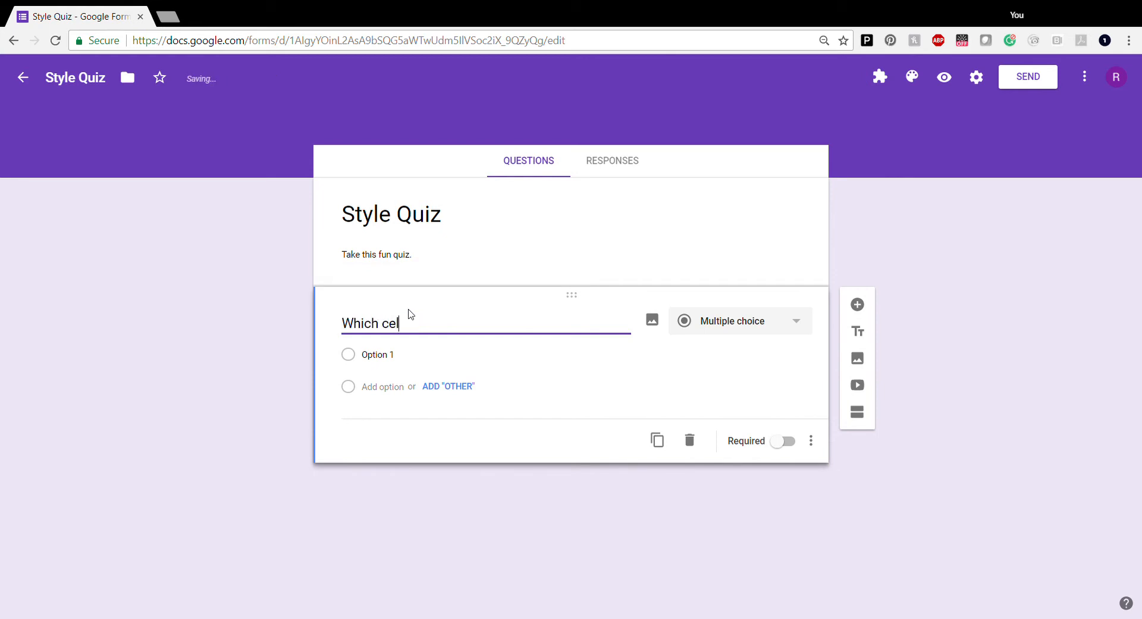
type("ebrity's style you lov")
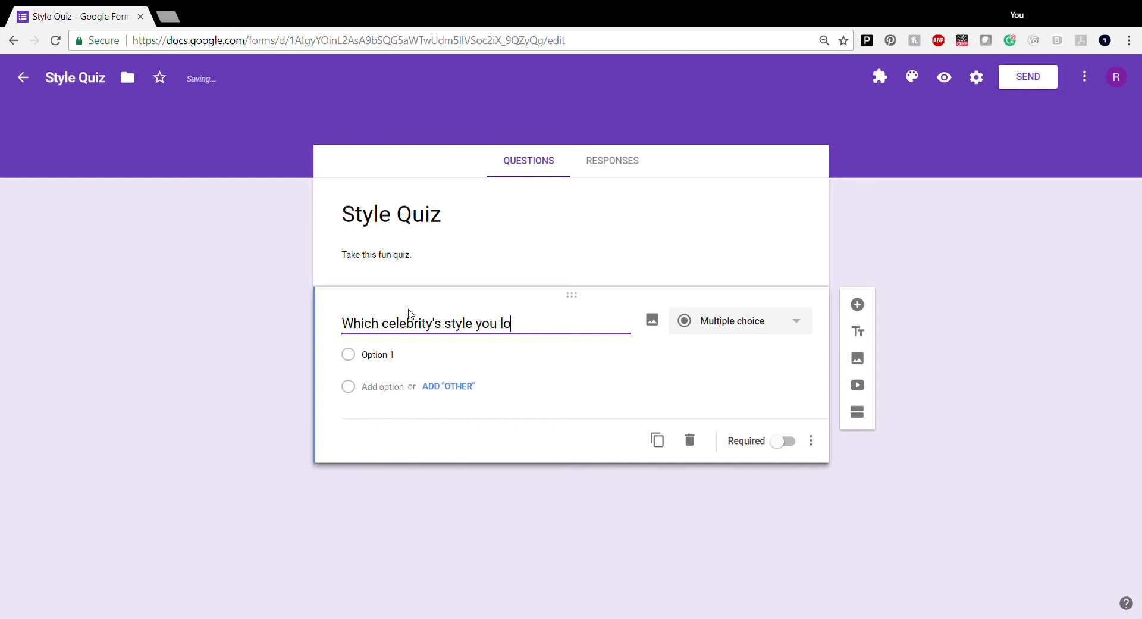
key("BackSpace")
key("BackSpace")
type("ike?")
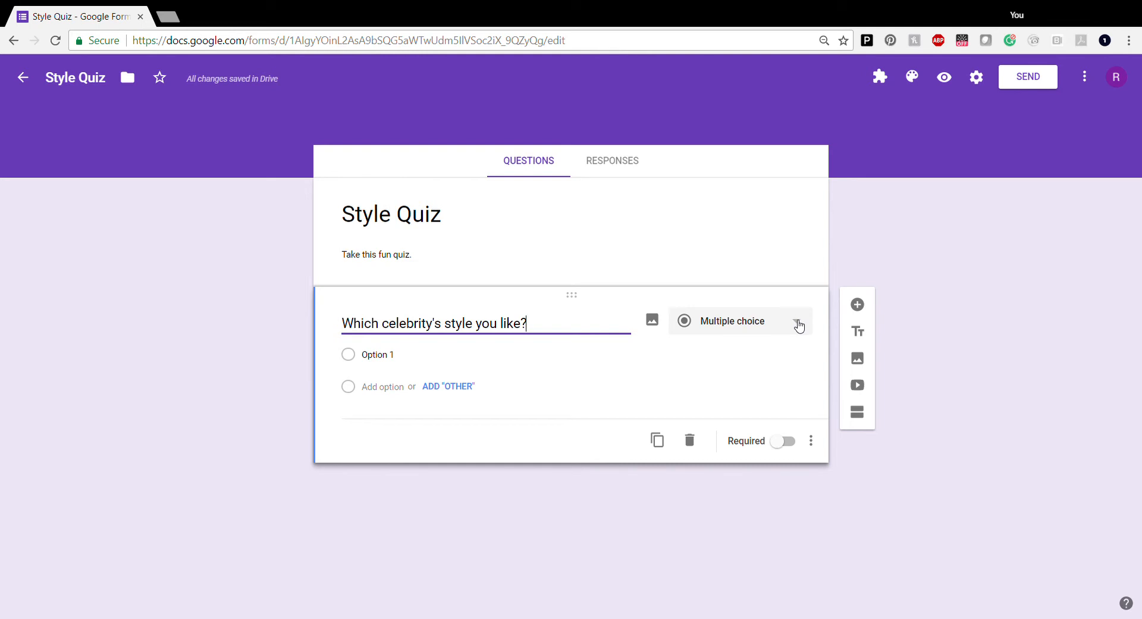
left_click(799, 325)
left_click(754, 354)
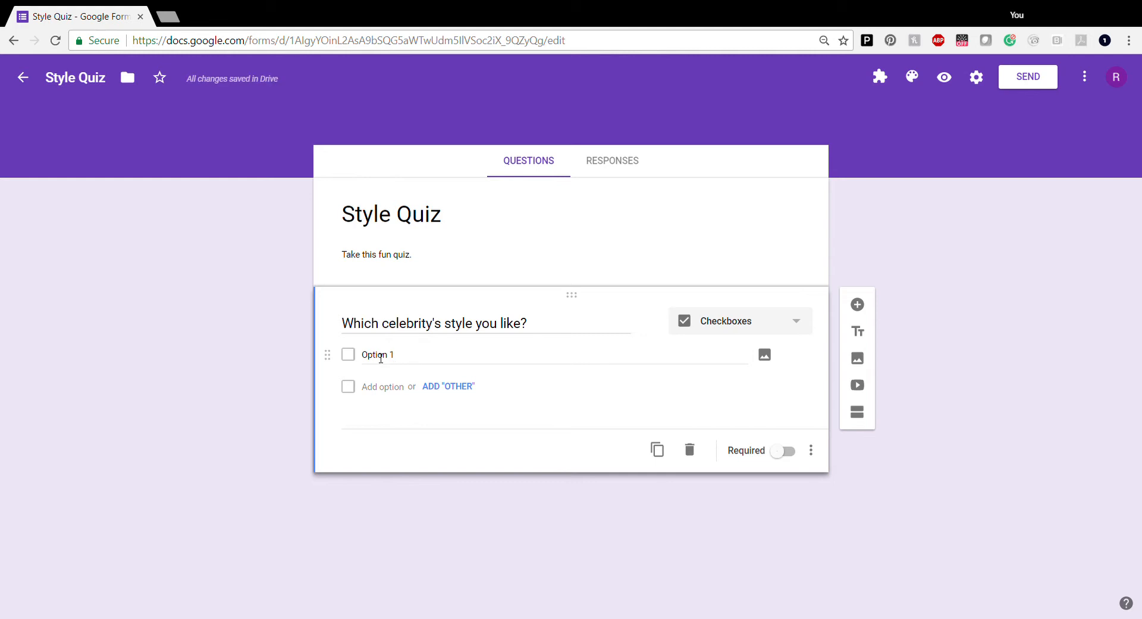
Rename Option 1 to 'Emma Watson' and attach her uploaded photo
left_click(381, 357)
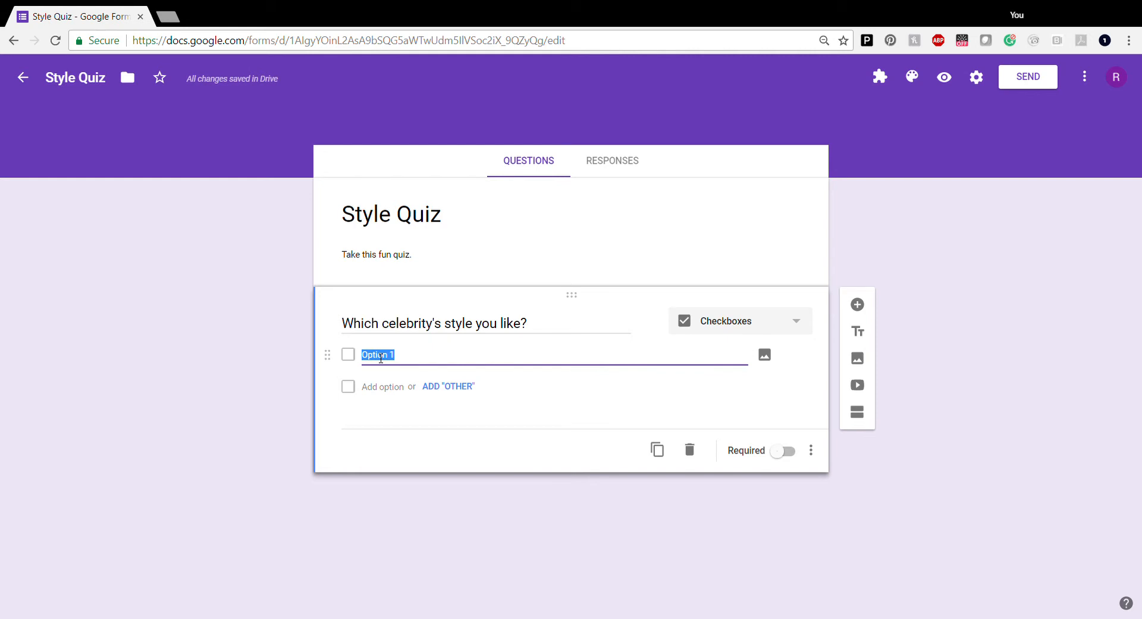
left_click(798, 325)
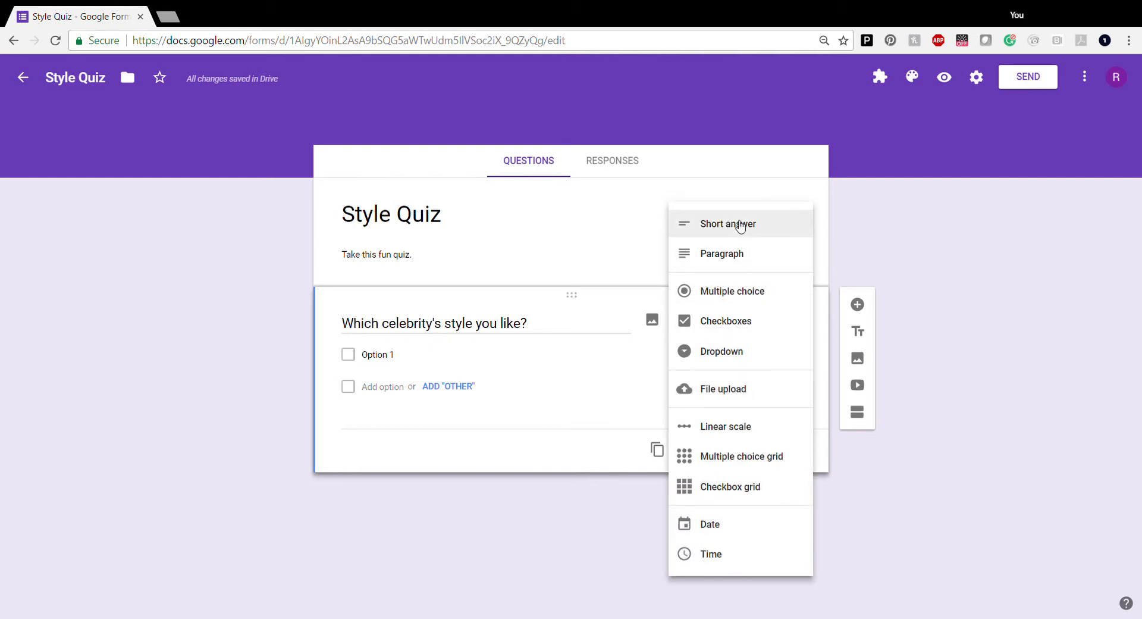
left_click(735, 323)
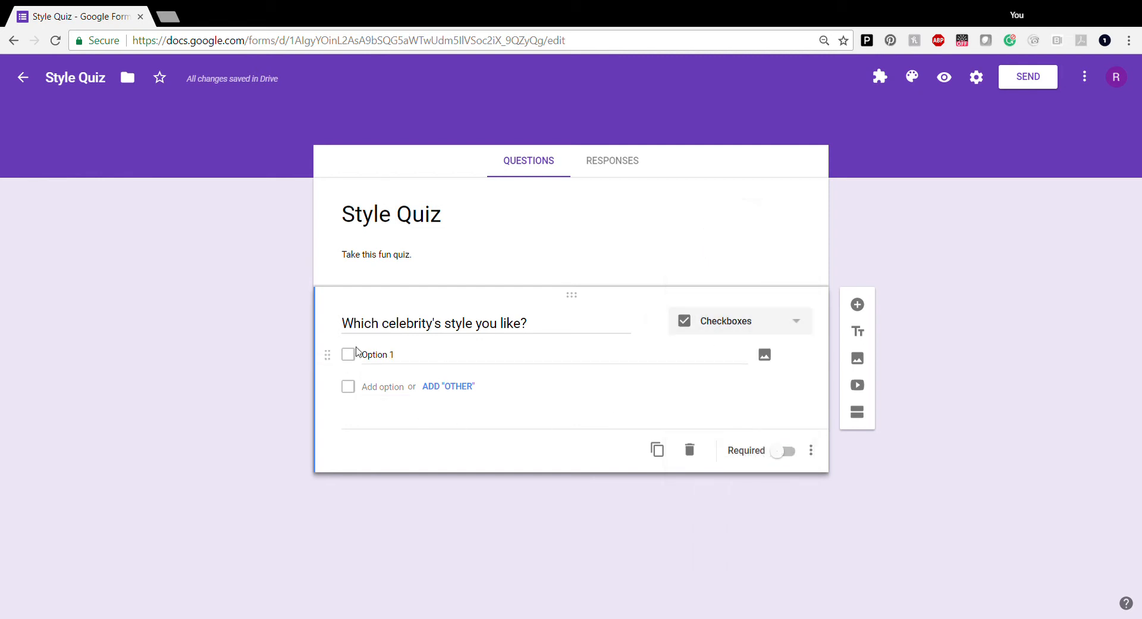
left_click(405, 361)
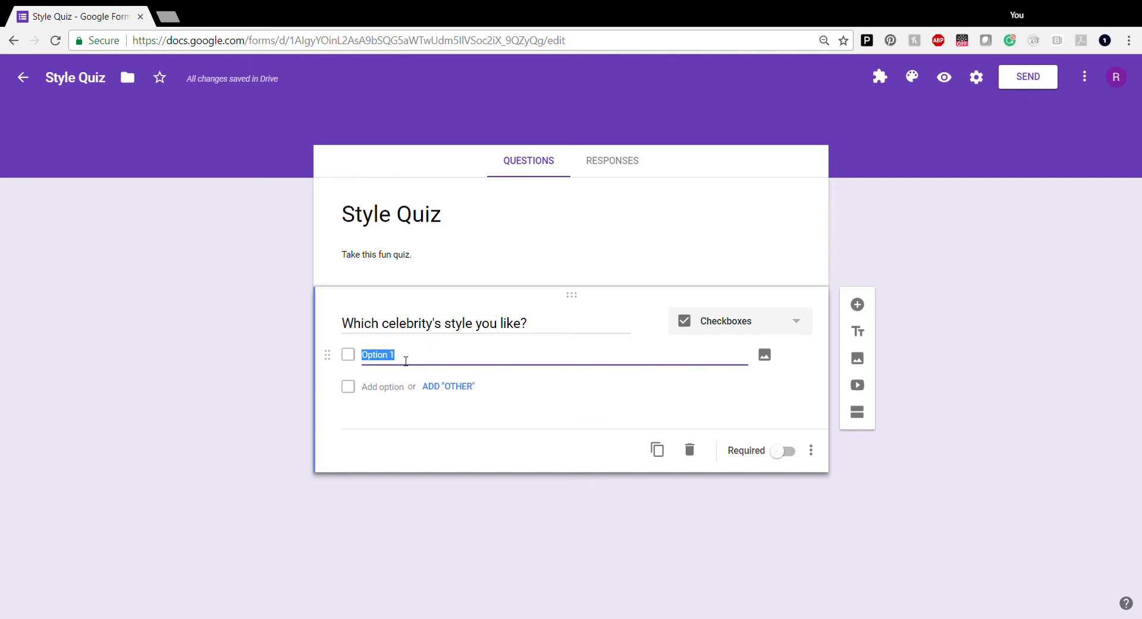
left_click(767, 356)
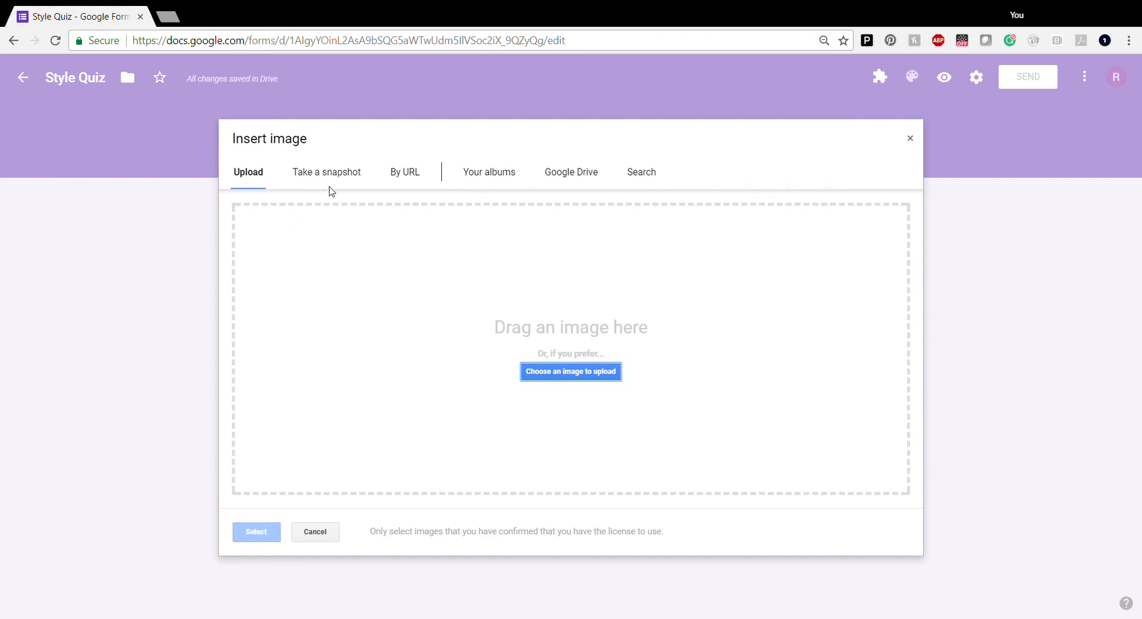
left_click(577, 381)
left_click(739, 581)
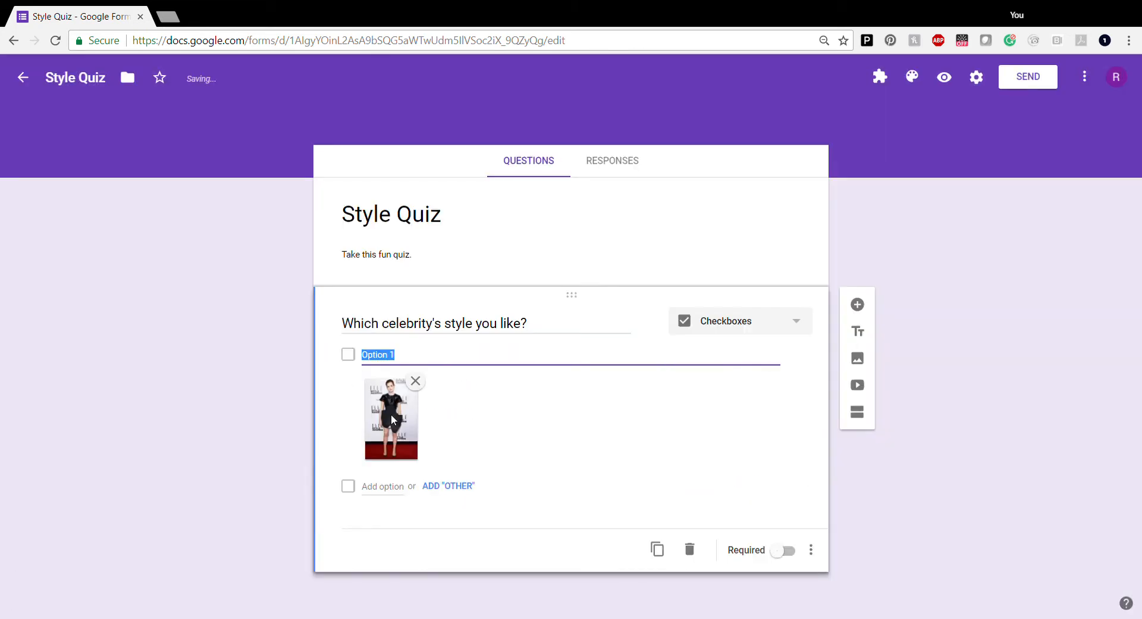
type("Emma Watson")
Add a second option, Jennifer Aniston, with an uploaded photo
left_click(391, 493)
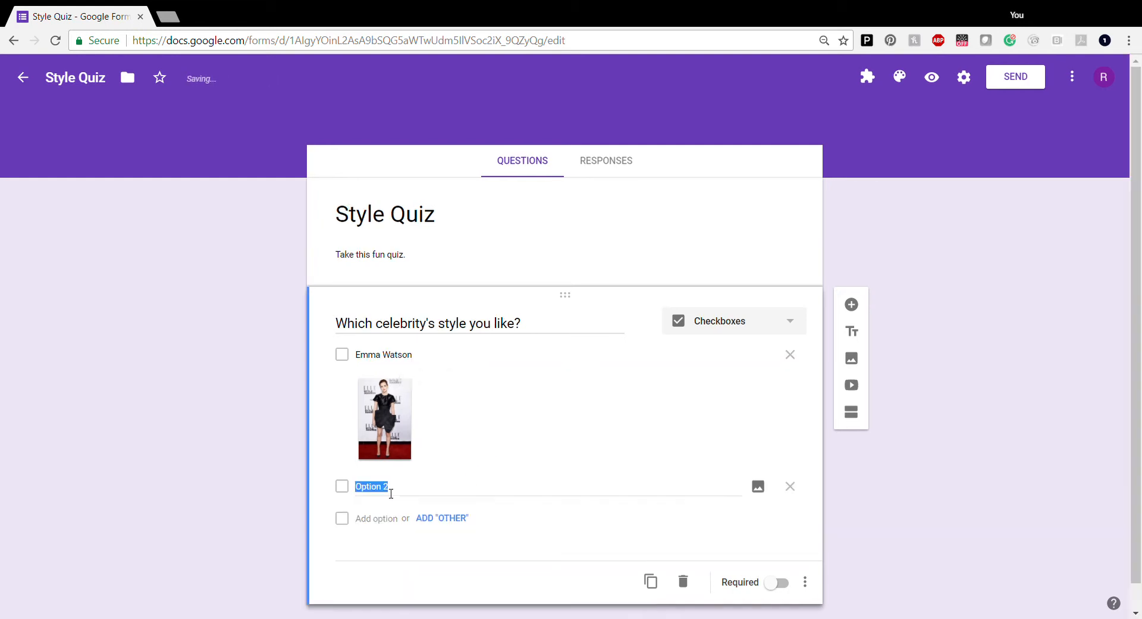
left_click(769, 488)
left_click(769, 489)
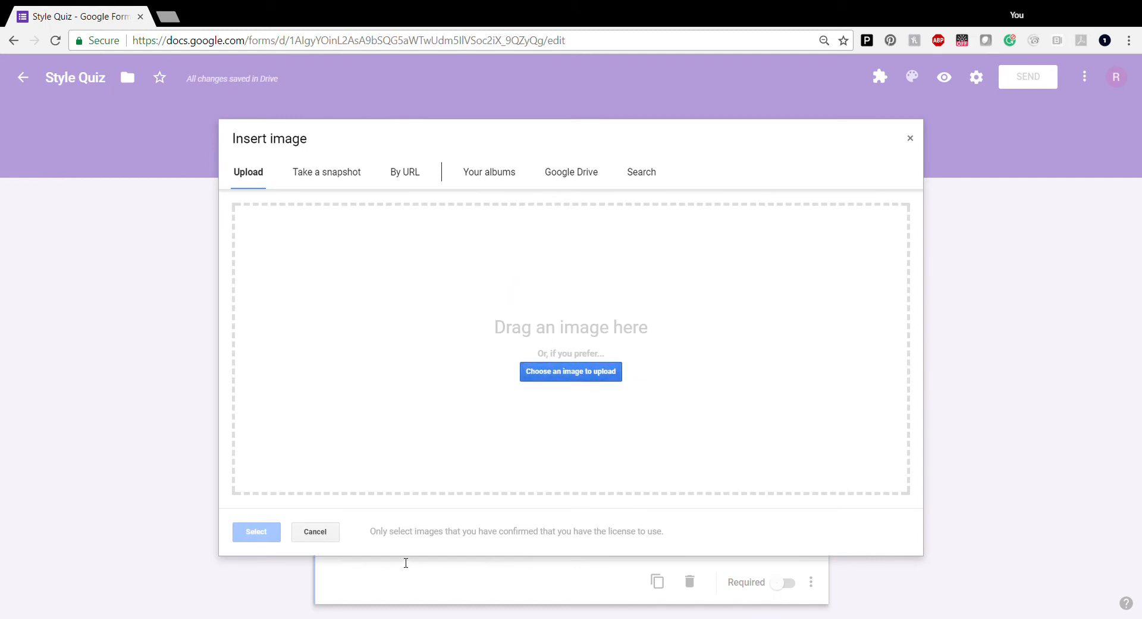
left_click(754, 587)
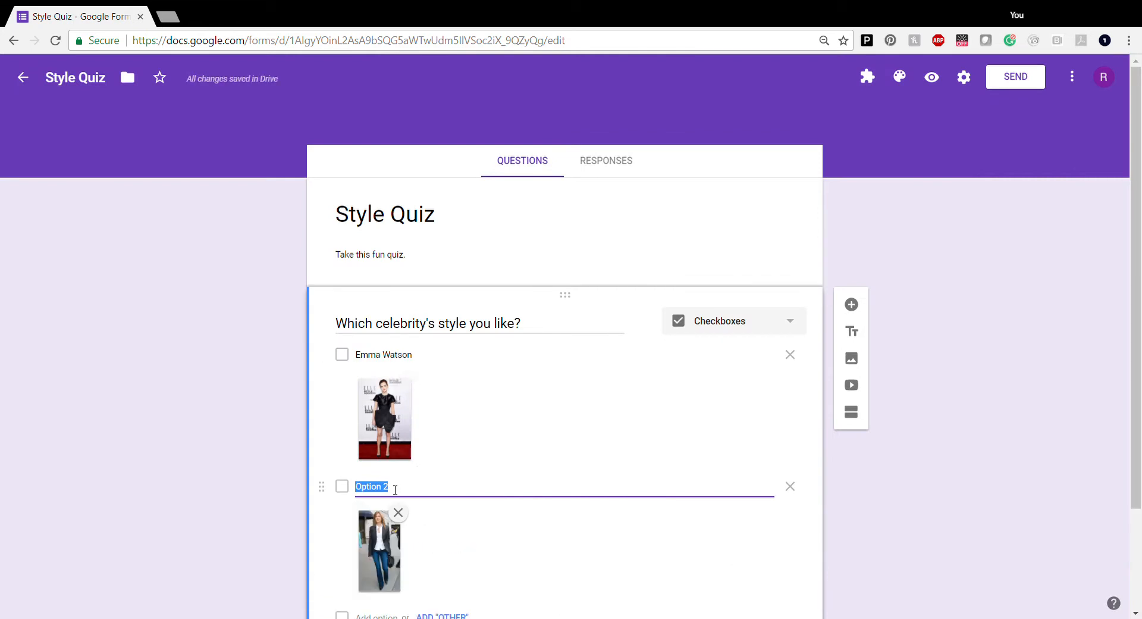
type("Jennifer Aniston")
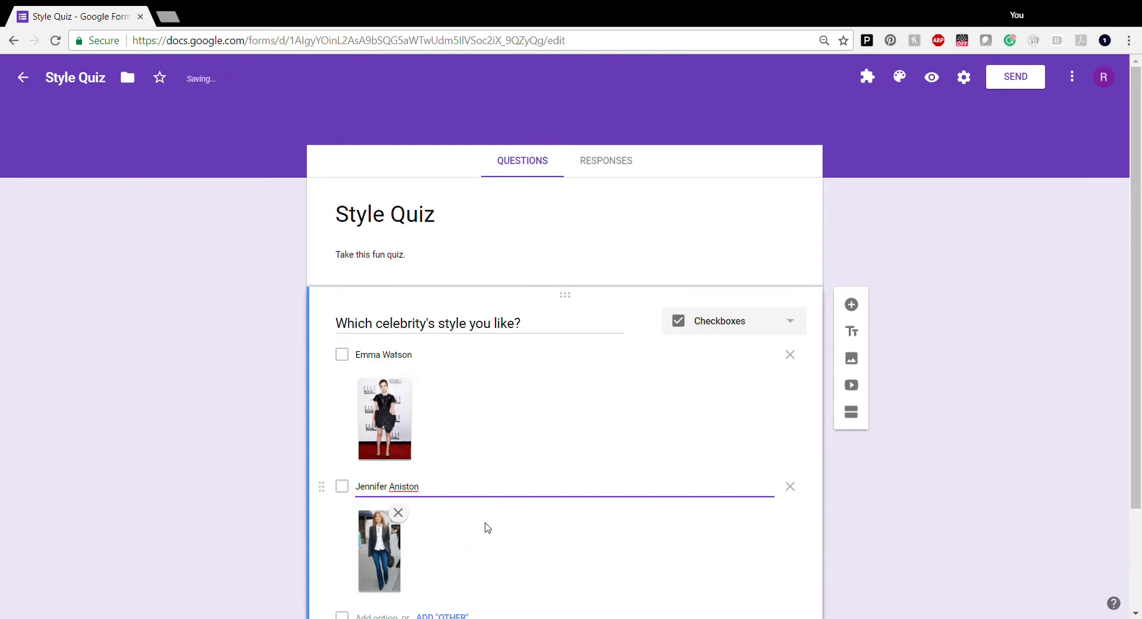
scroll(484, 528, "down", 2)
Add a third option, Kate Hudson, with her uploaded outfit photo
left_click(386, 498)
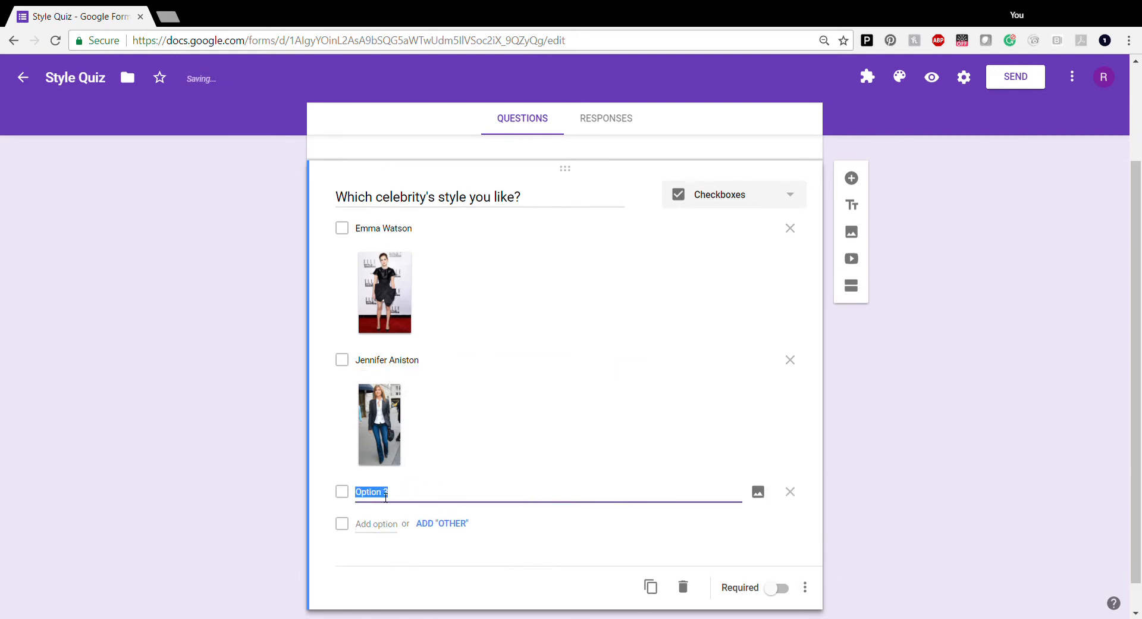
left_click(759, 492)
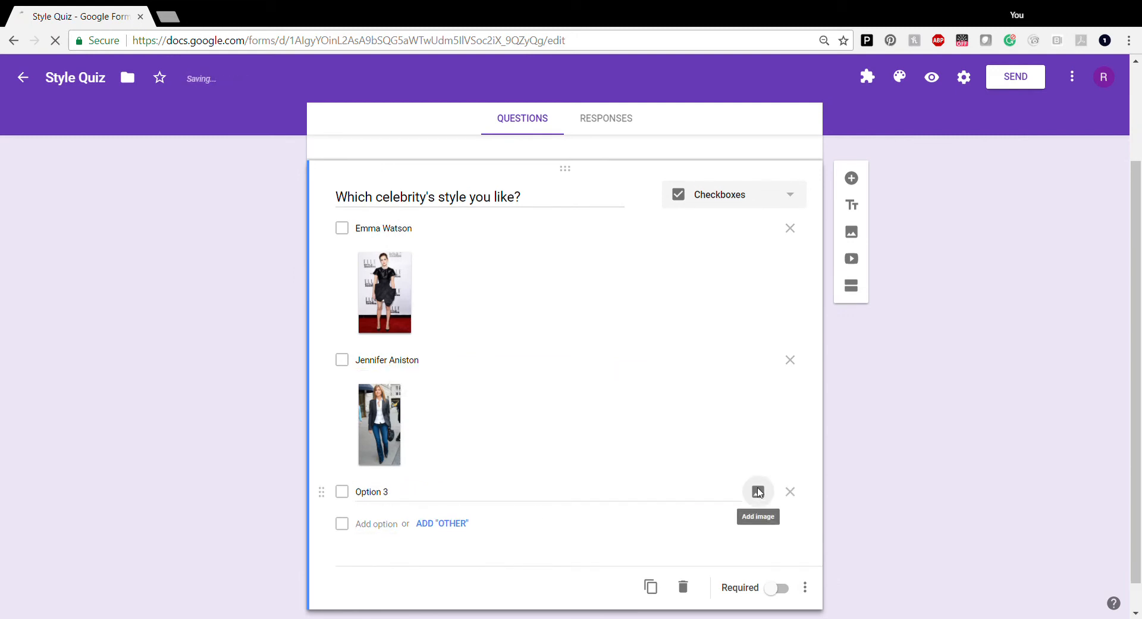
left_click(591, 374)
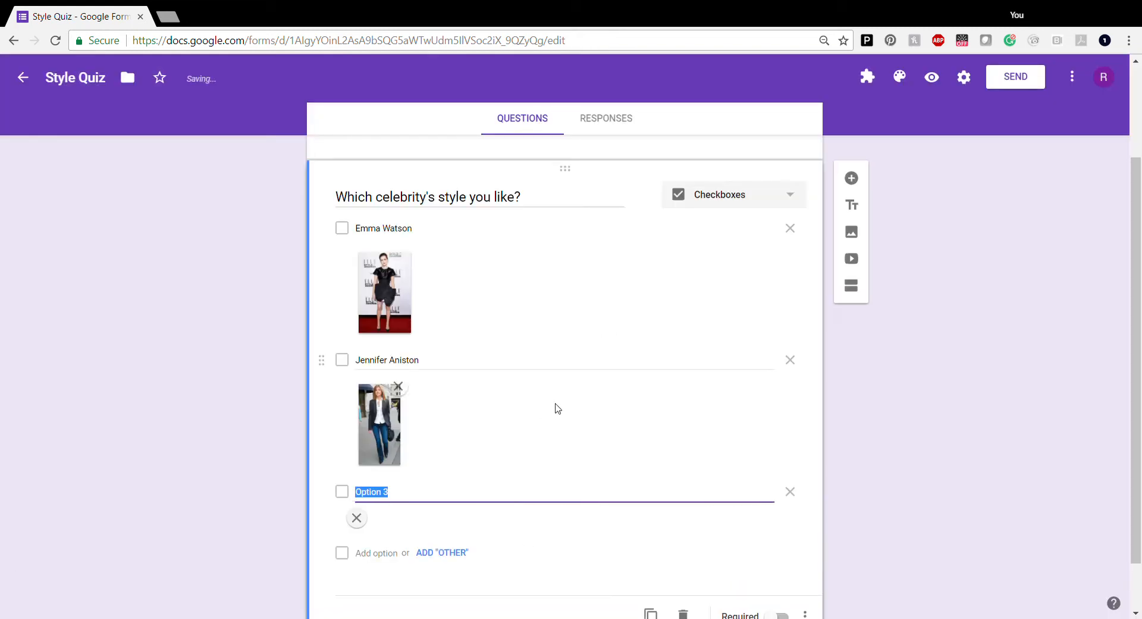
left_click(402, 502)
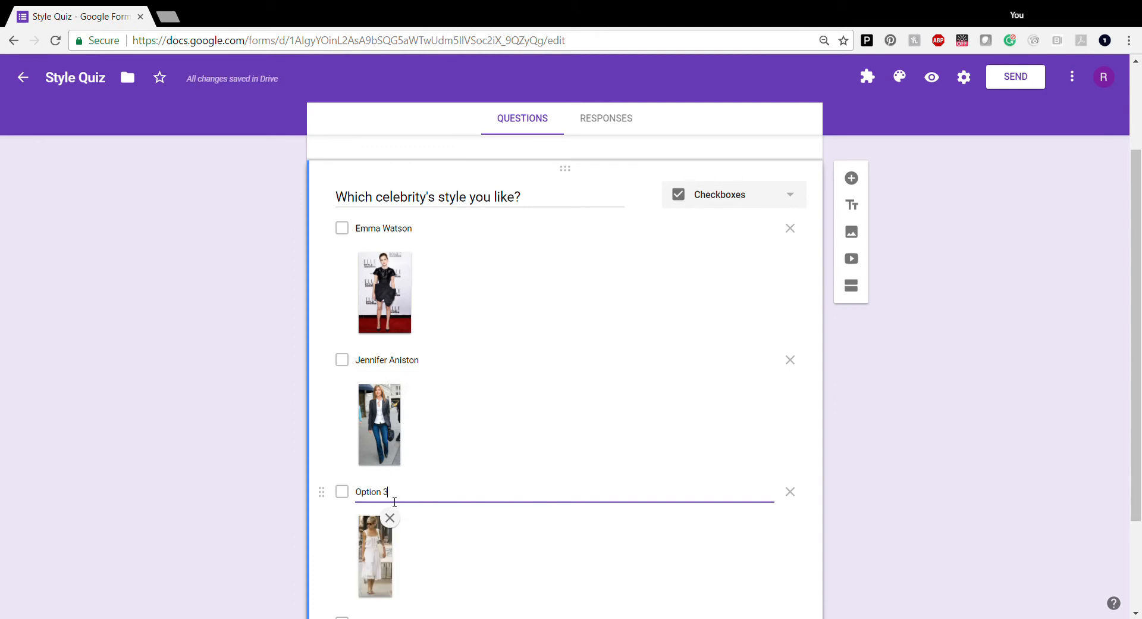
double_click(394, 502)
left_click(394, 502)
type("Kate Hudoron")
key("BackSpace")
key("BackSpace")
key("BackSpace")
key("BackSpace")
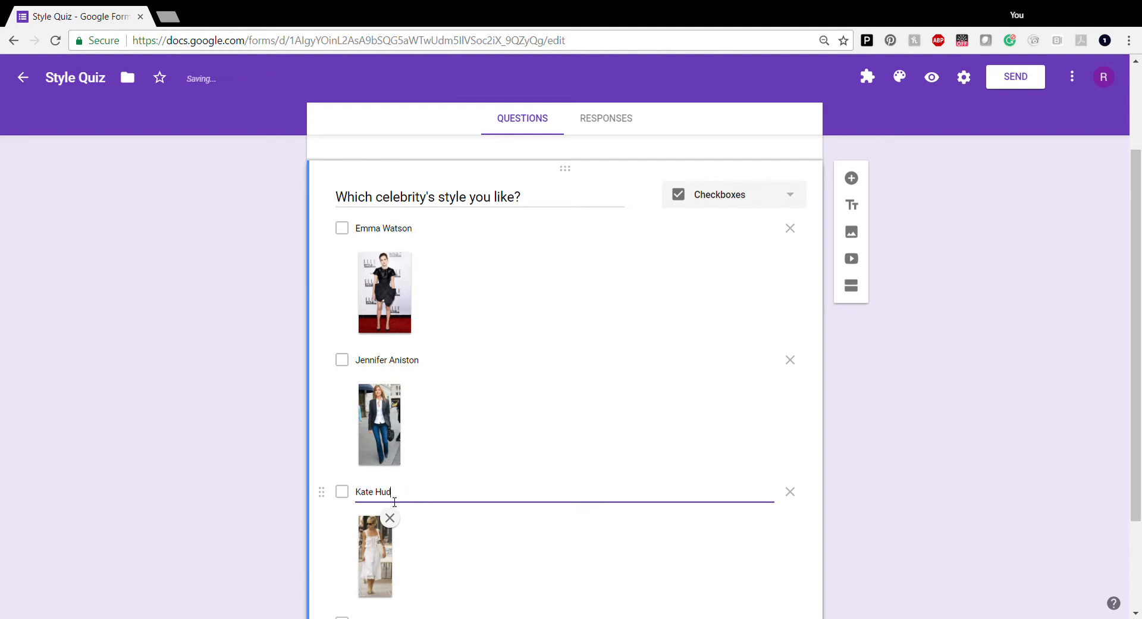
type("son")
left_click(492, 512)
scroll(491, 475, "down", 3)
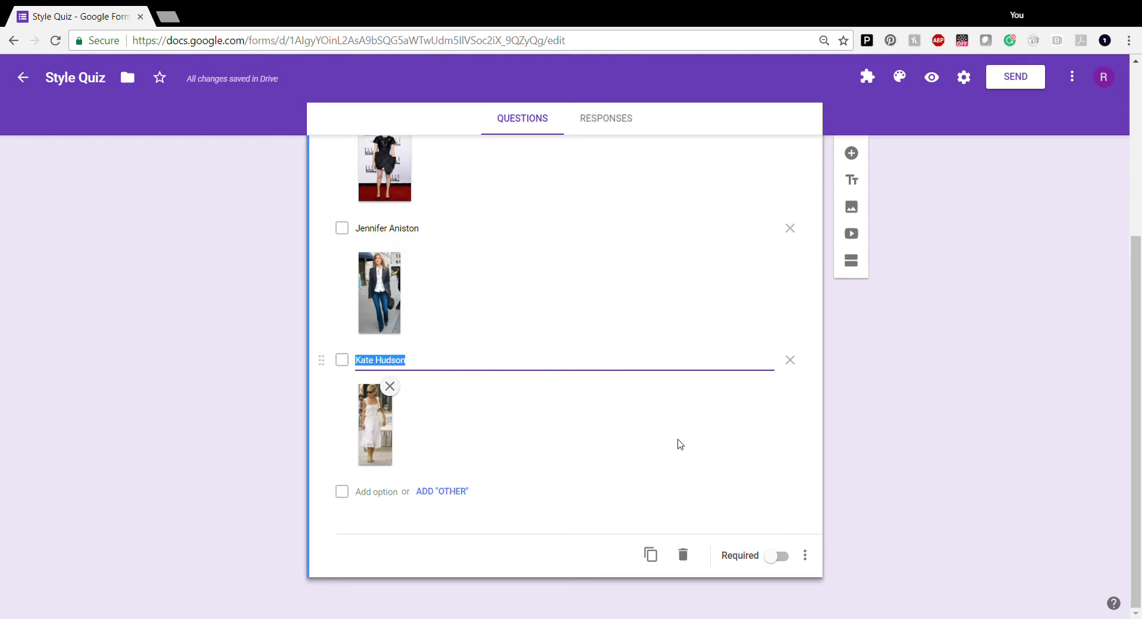
Switch on Required for the three-choice celebrity checkbox question
left_click(778, 557)
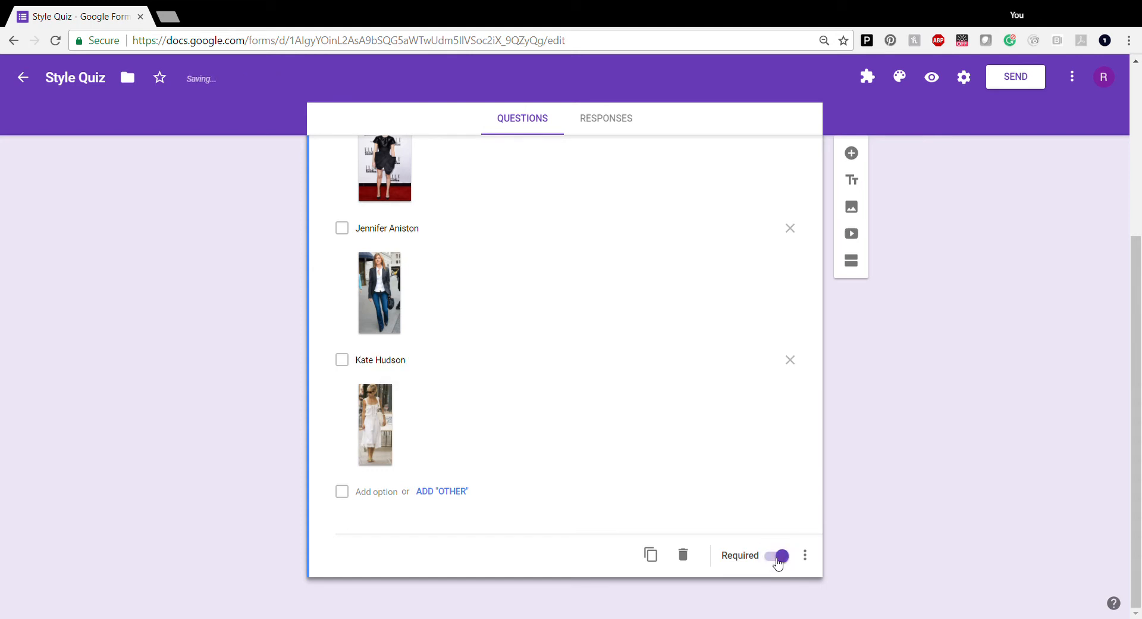
scroll(761, 475, "up", 5)
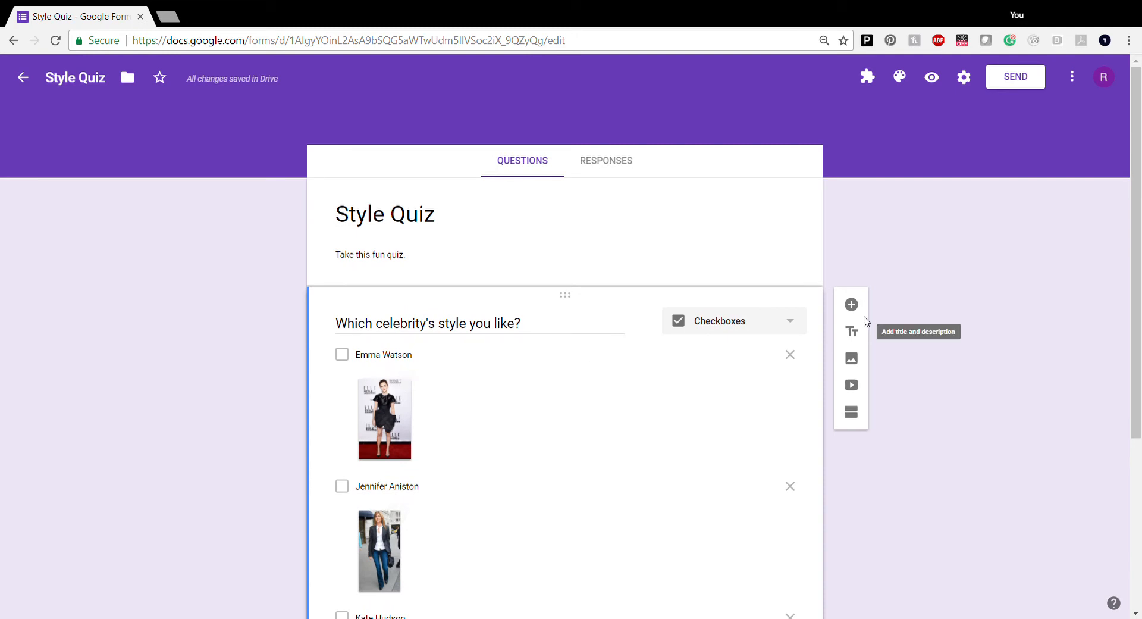
scroll(738, 459, "down", 4)
scroll(718, 461, "up", 1)
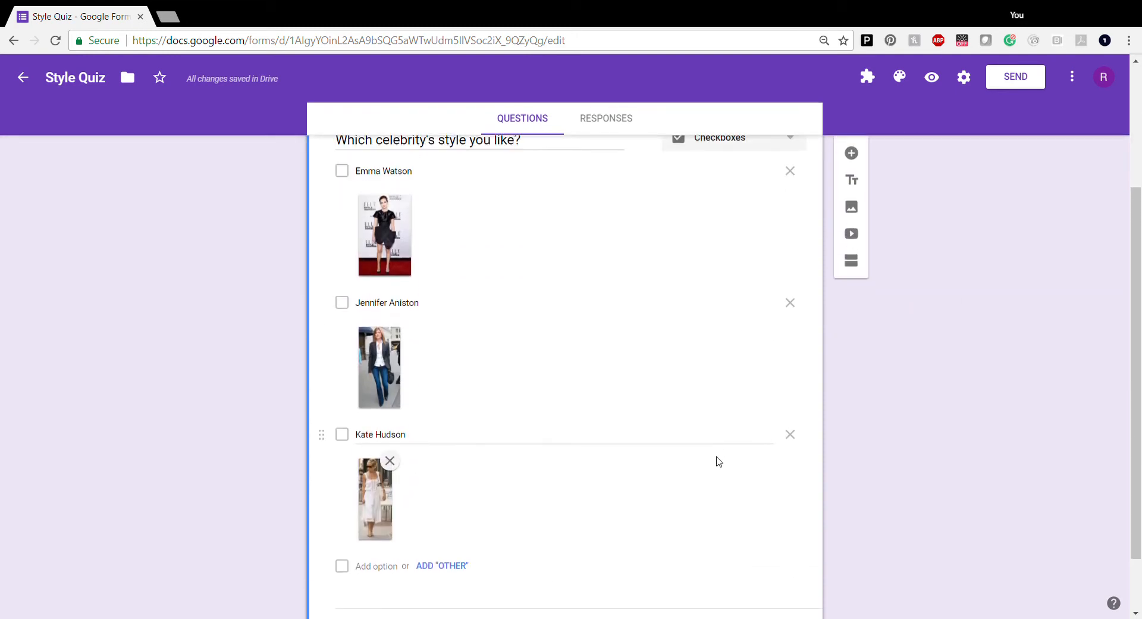
scroll(726, 436, "up", 3)
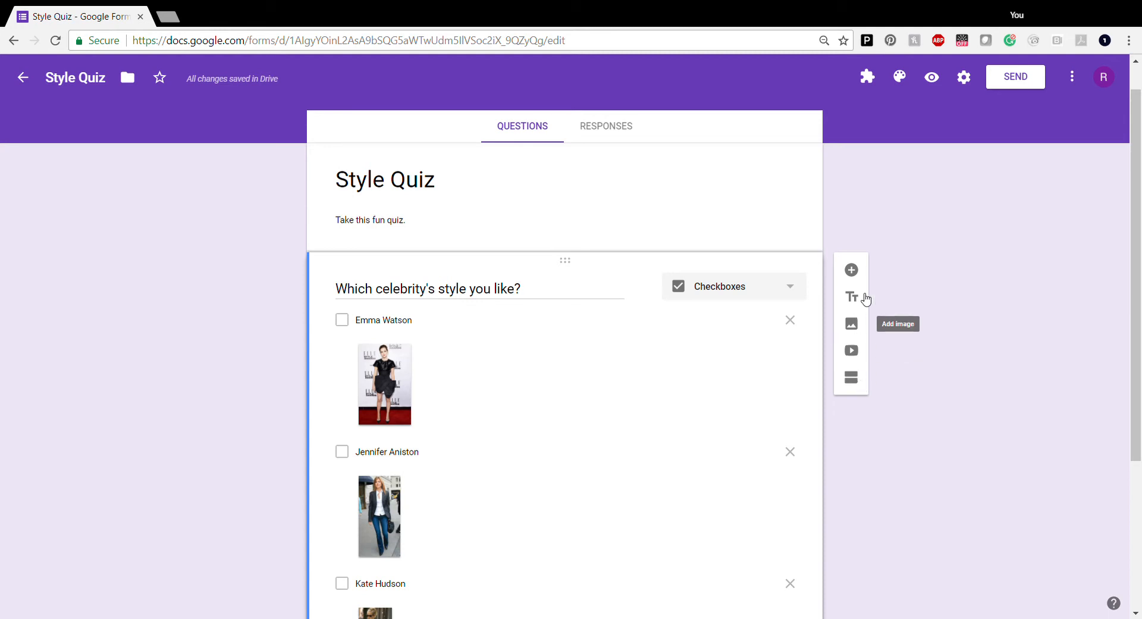
Add a second question titled 'What finish (es) do you prefer? (check all that apply)'
left_click(851, 271)
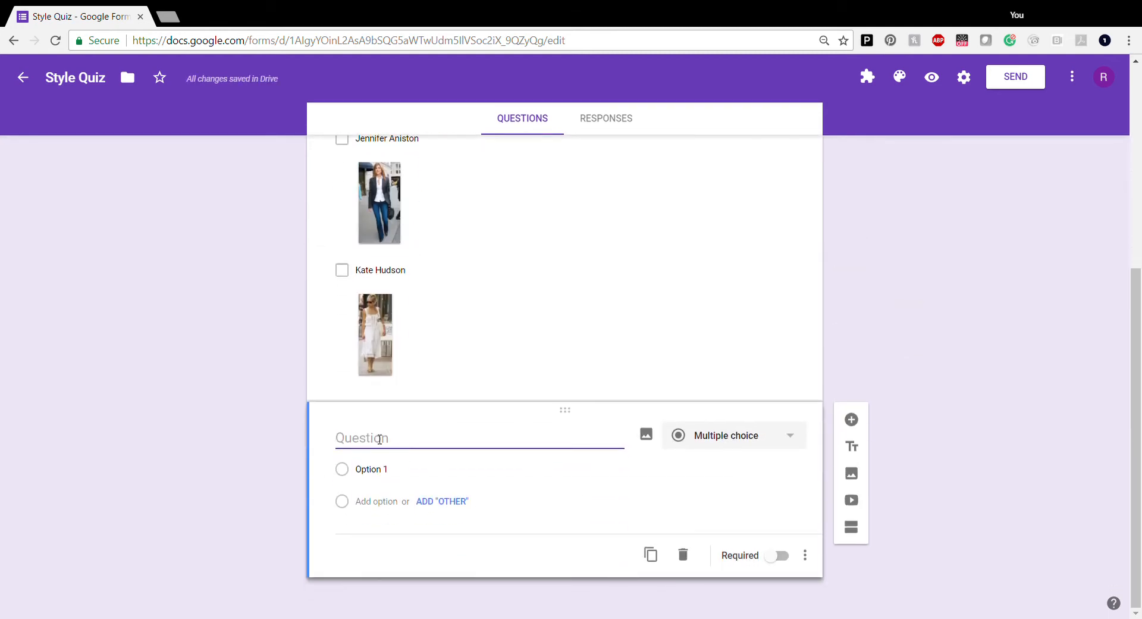
type("What ")
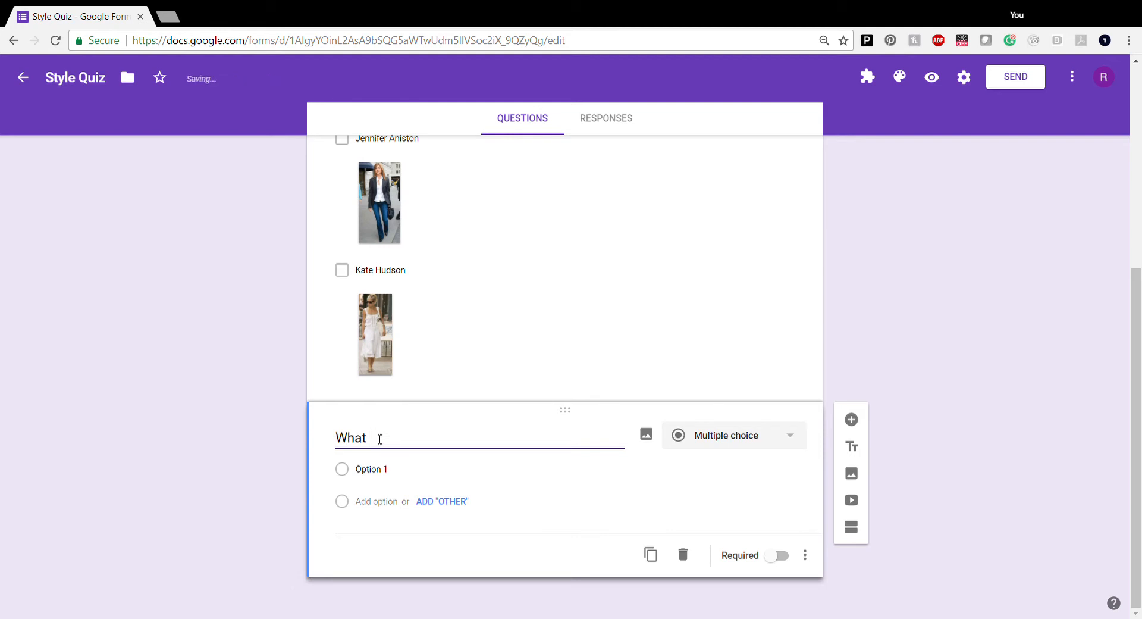
type("finish (es) do you p")
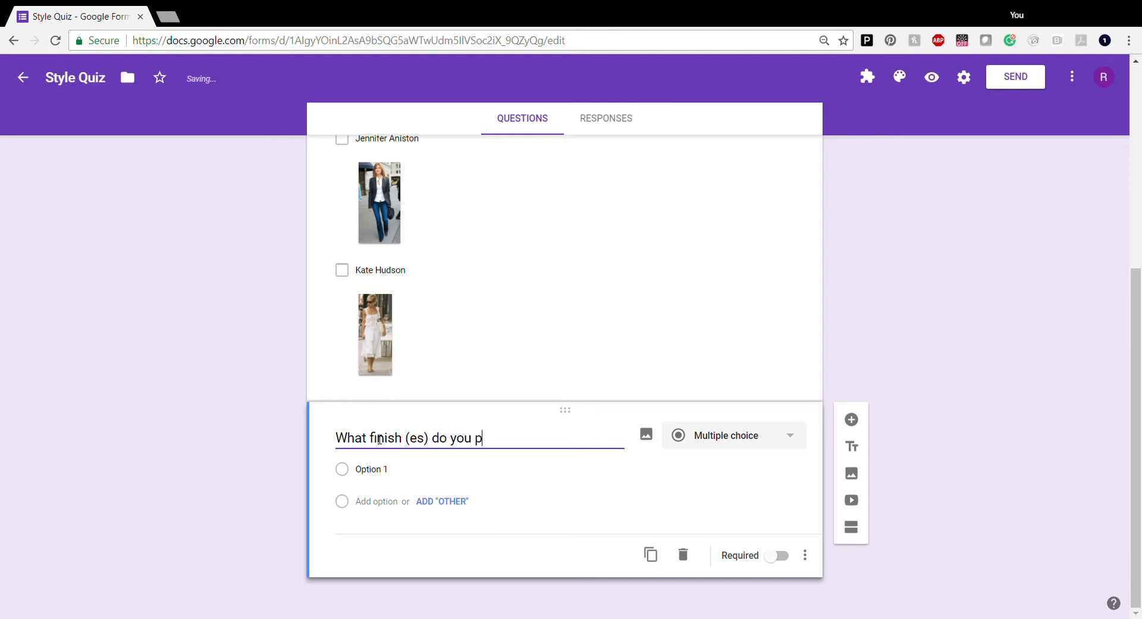
type("refer? (che")
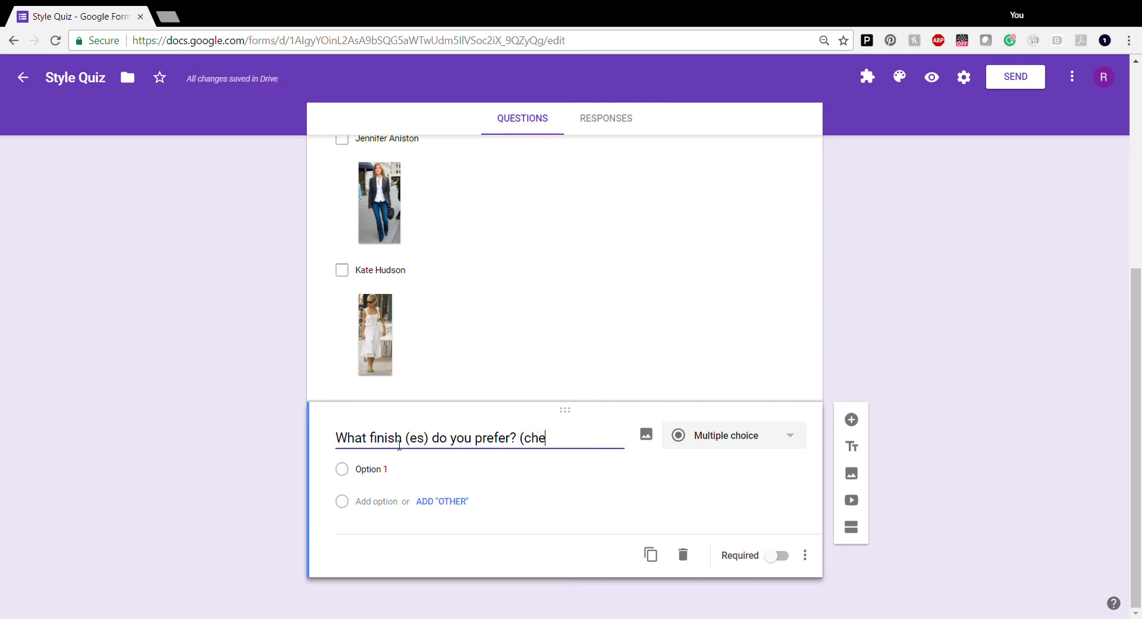
type("ck all tha")
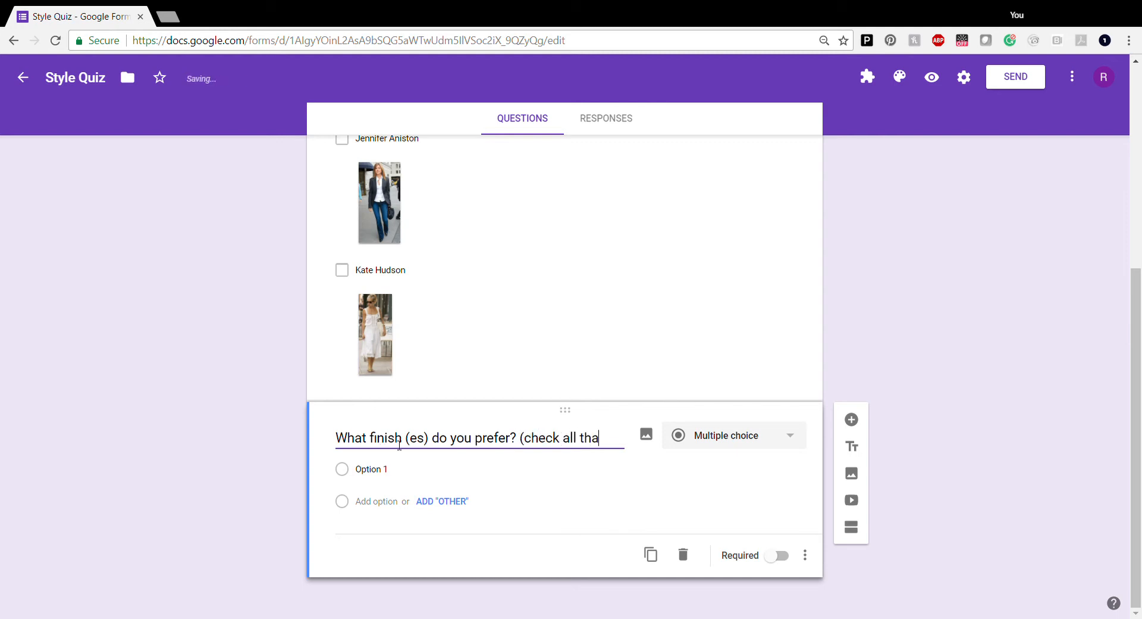
type("t ap")
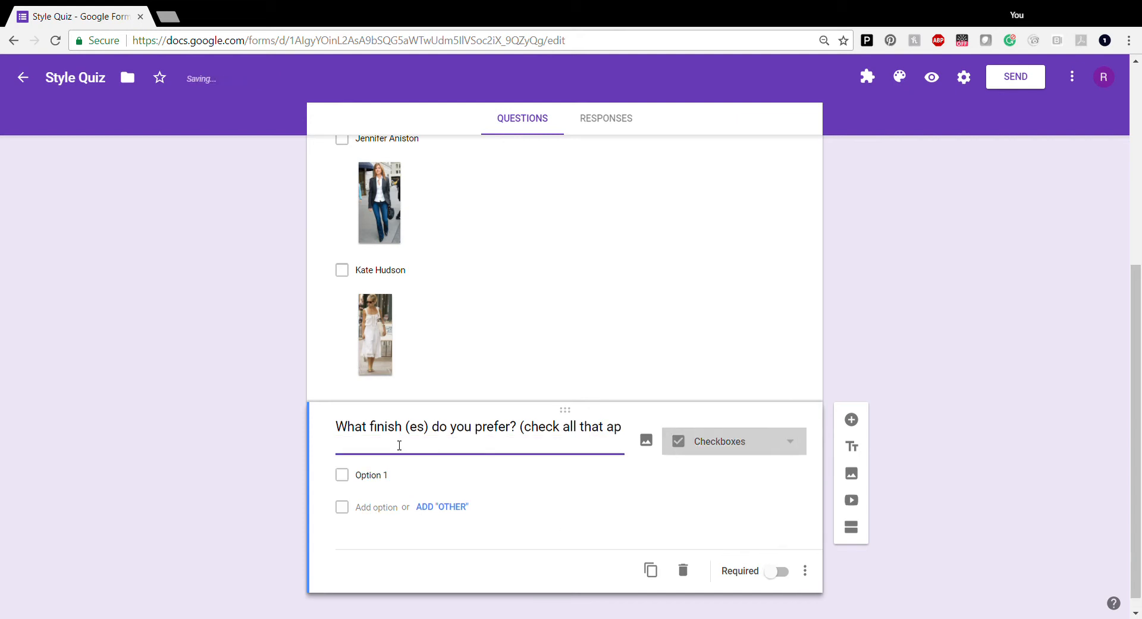
type("plu")
type("y")
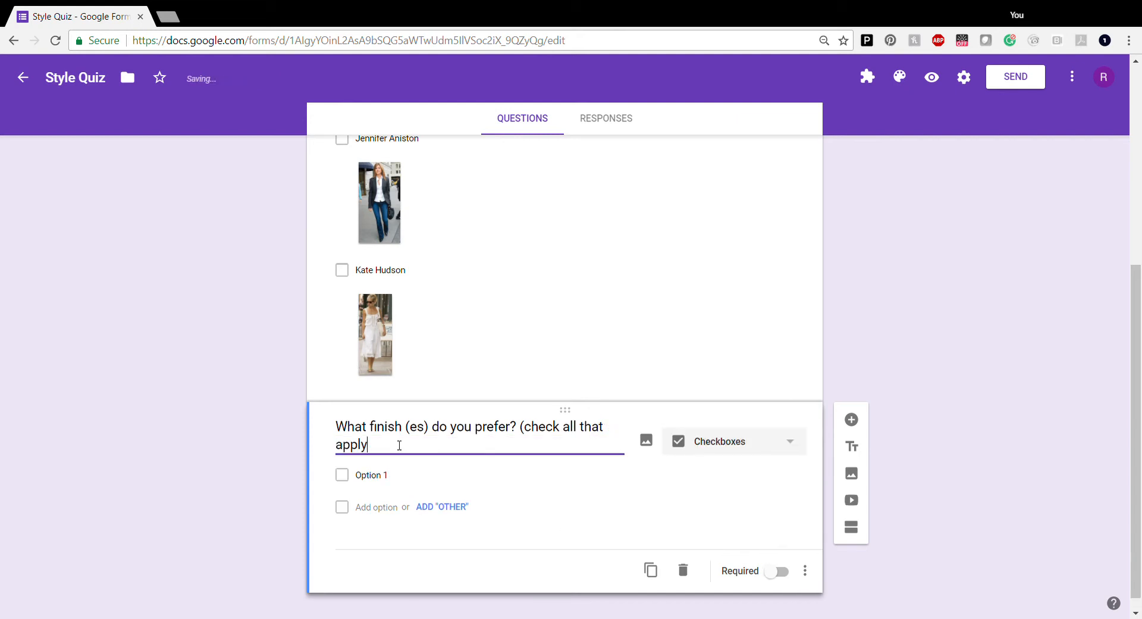
type(")")
Turn Option 1 into 'Worn-Antique Gold' with an uploaded gold earring picture
left_click(381, 479)
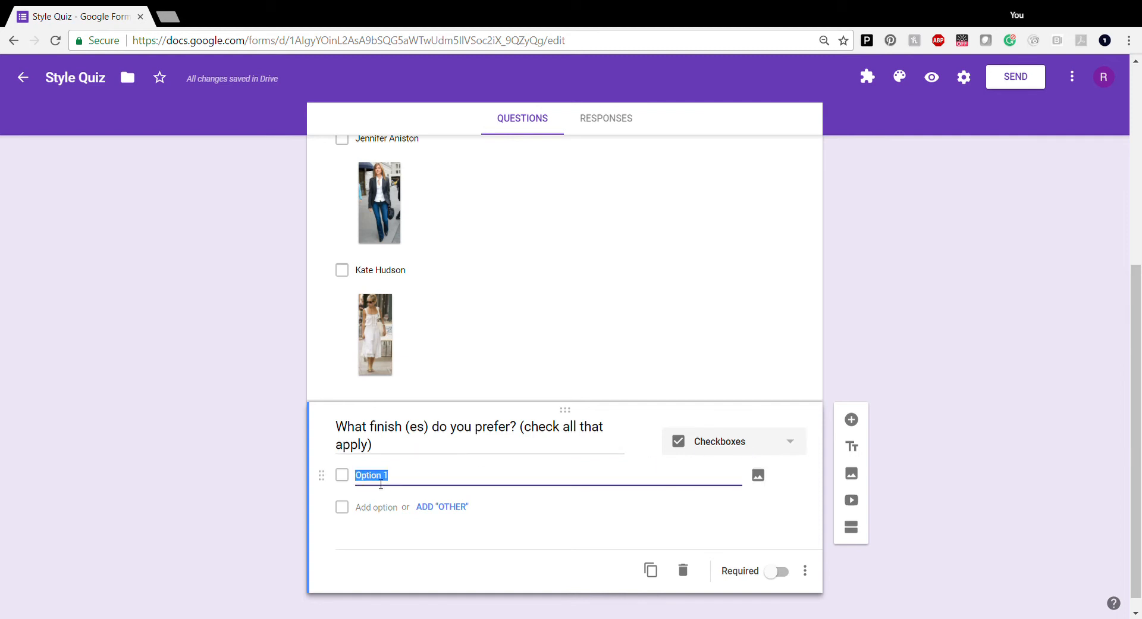
left_click(758, 476)
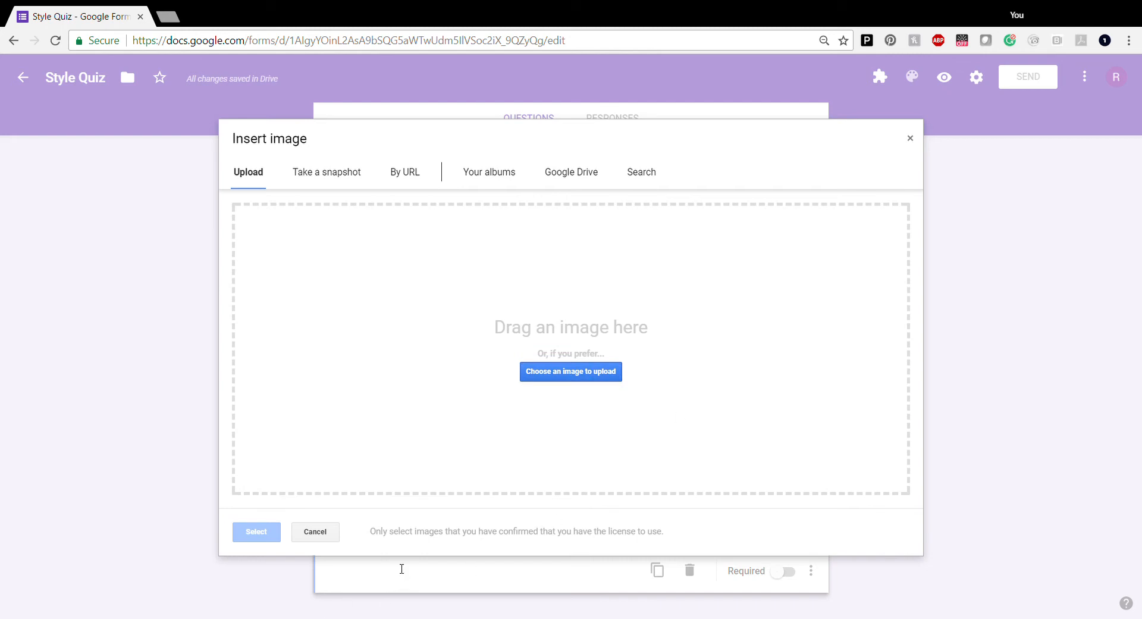
left_click(760, 583)
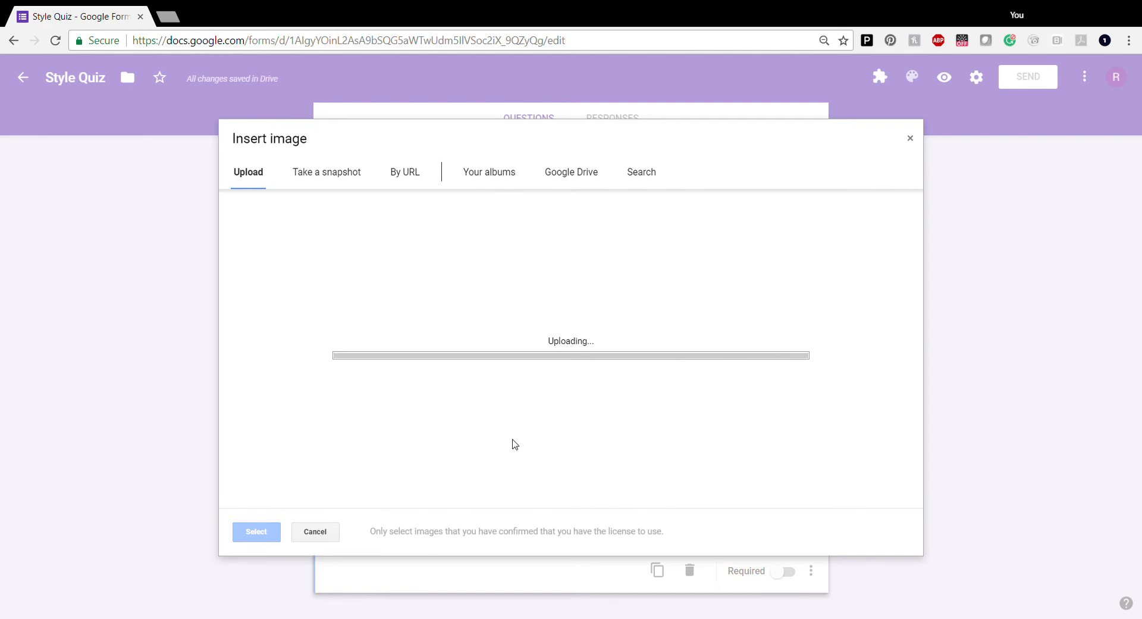
type("Worn-Antique Gold")
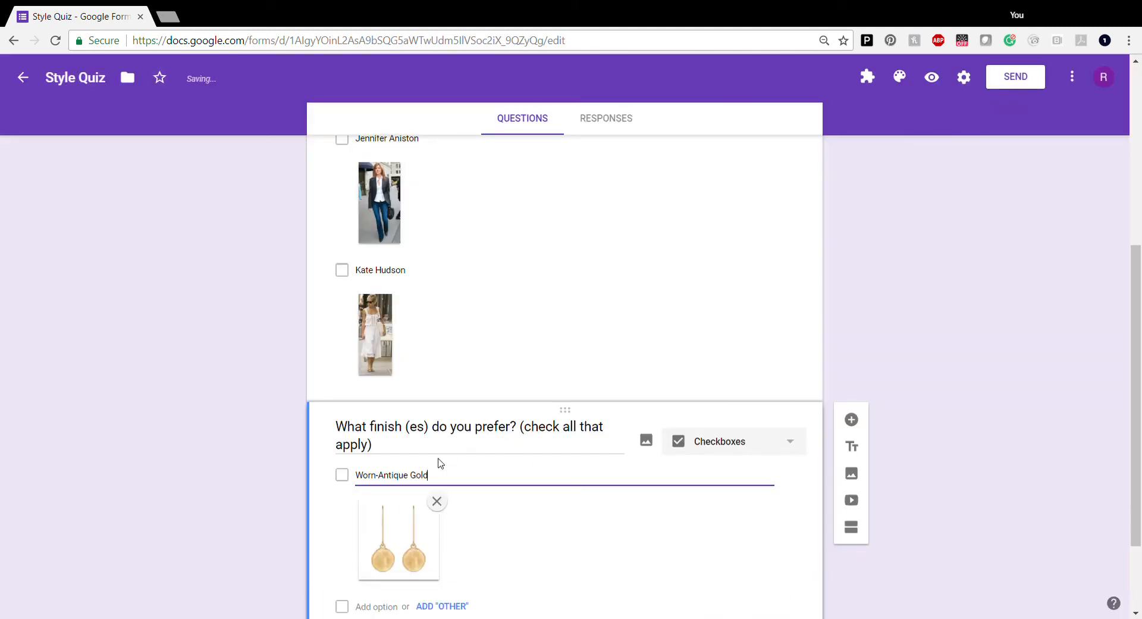
scroll(520, 504, "down", 2)
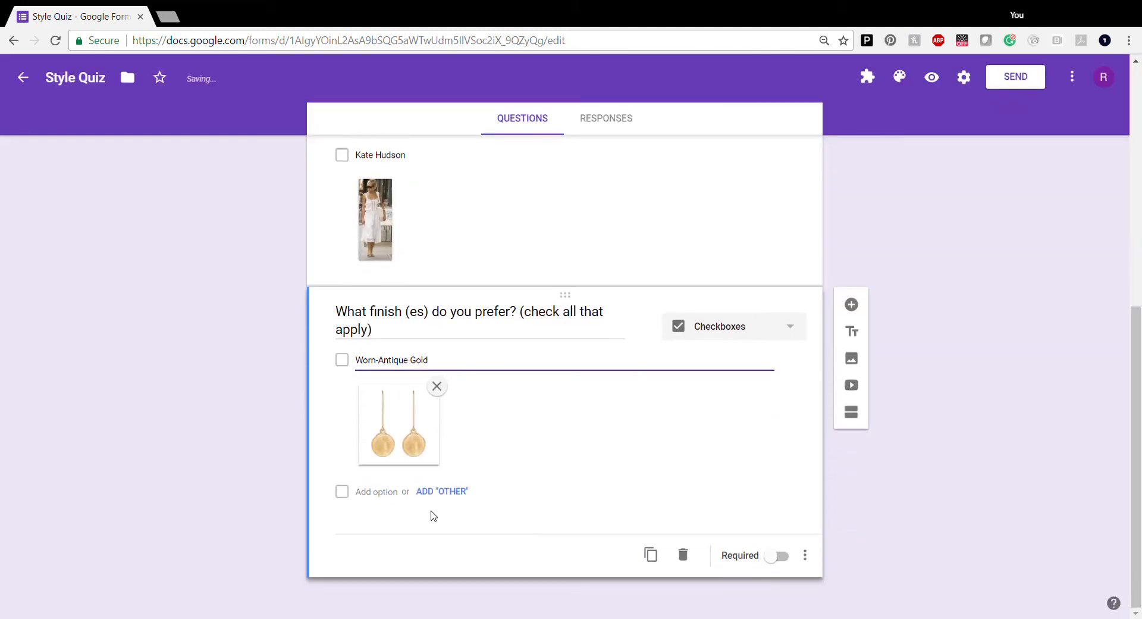
Add a pictured 'Shiny Silver-Rhodium' option and make the finish question required
left_click(377, 499)
left_click(761, 496)
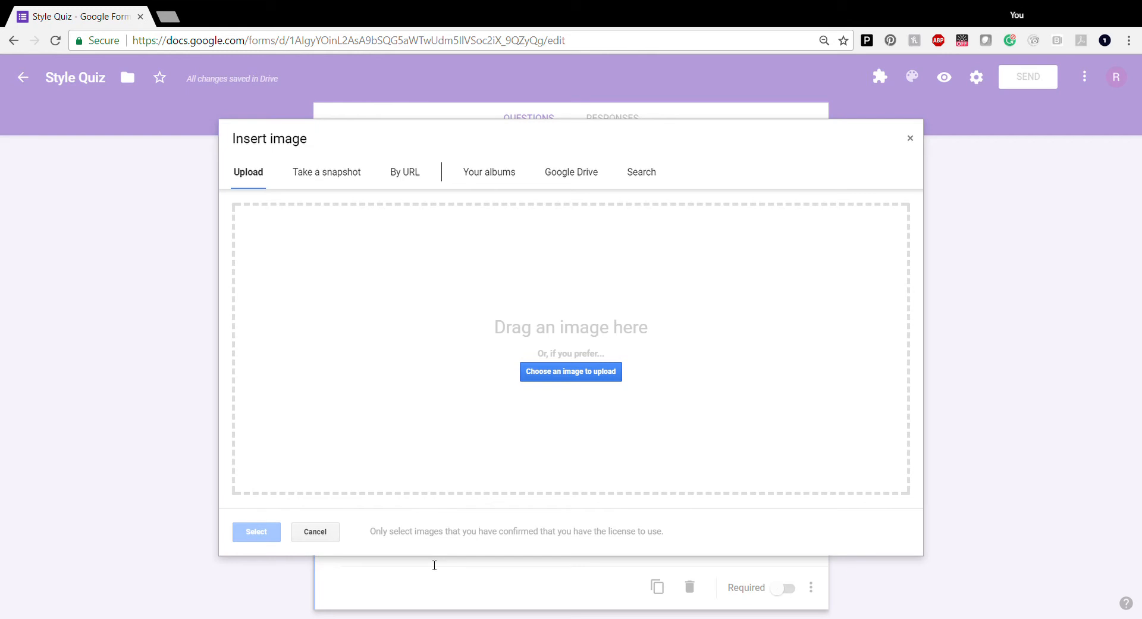
left_click(749, 582)
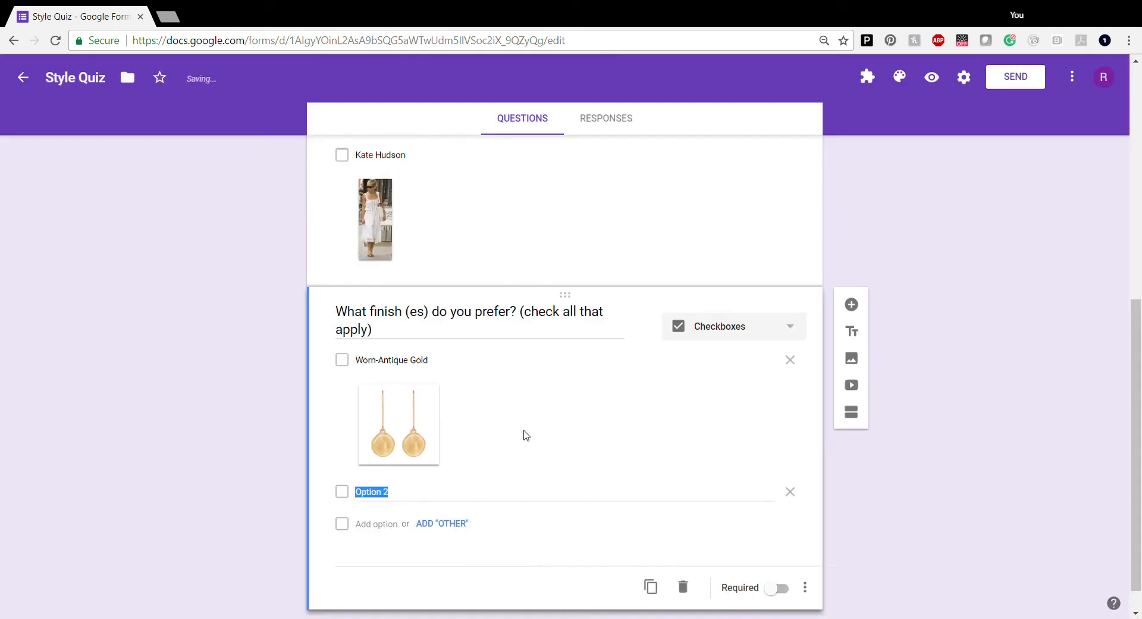
type("Shiny Silver-Rhodium")
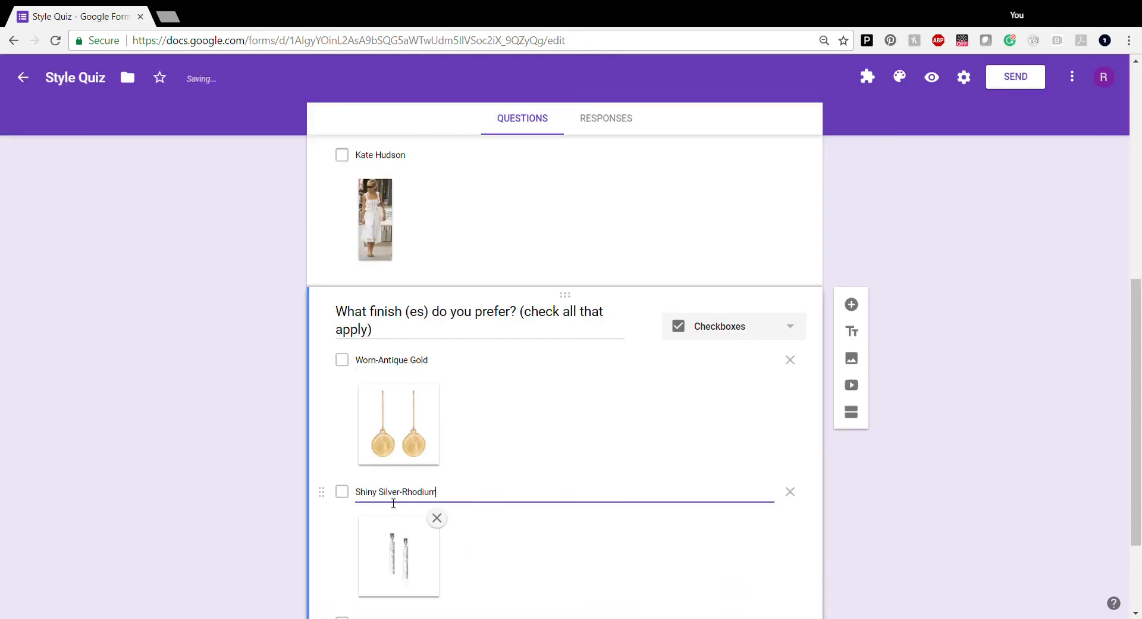
key("ctrl+a")
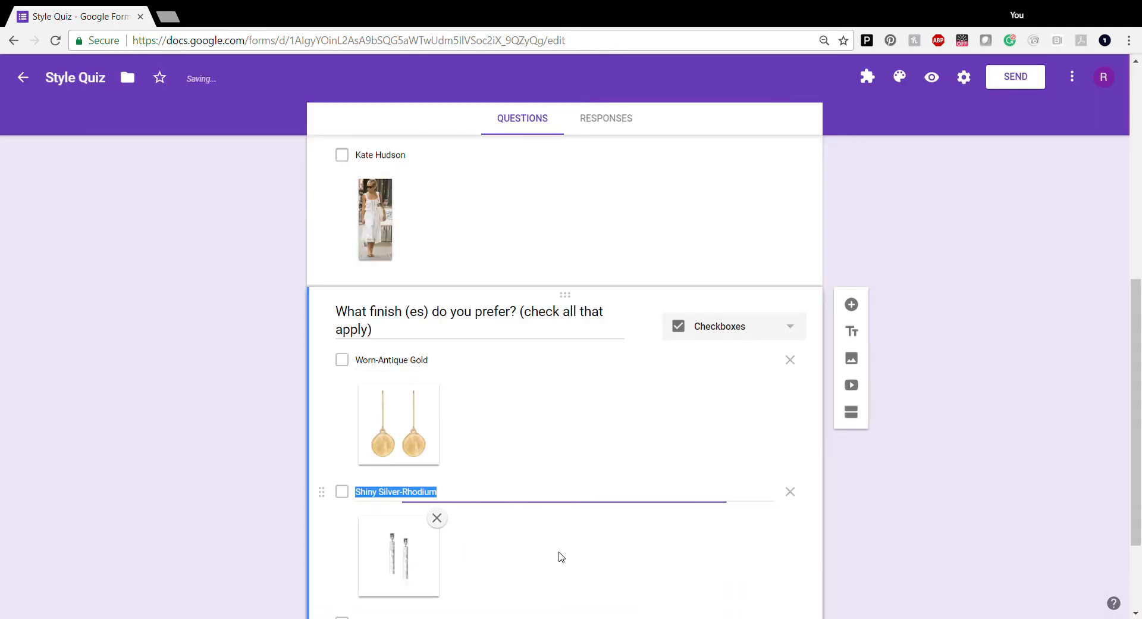
scroll(575, 547, "down", 1)
scroll(576, 548, "down", 2)
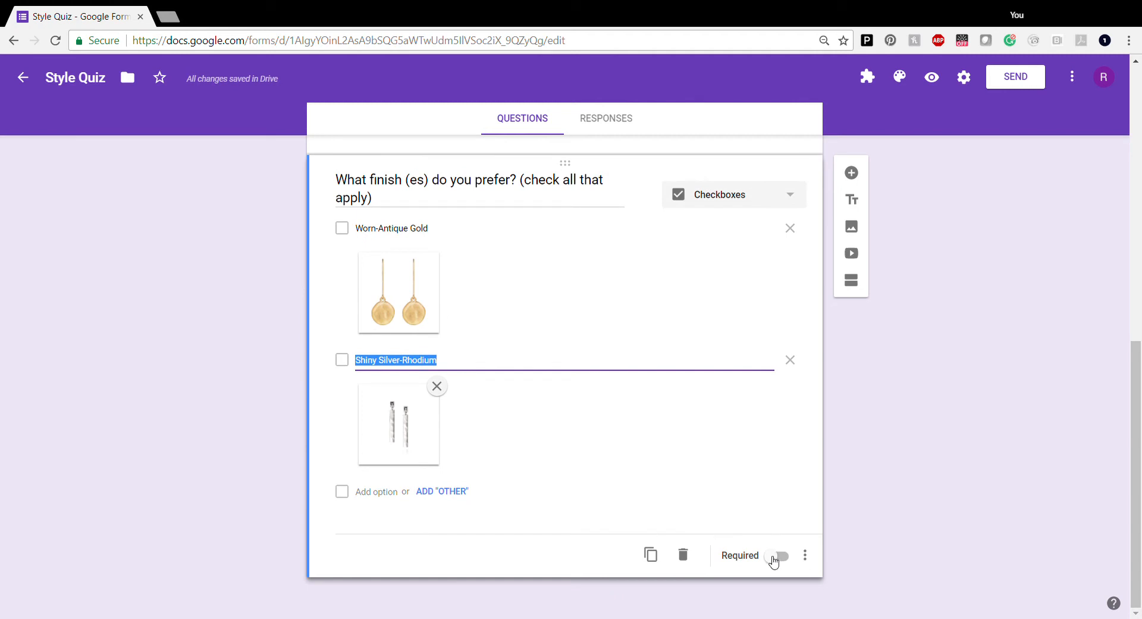
left_click(776, 556)
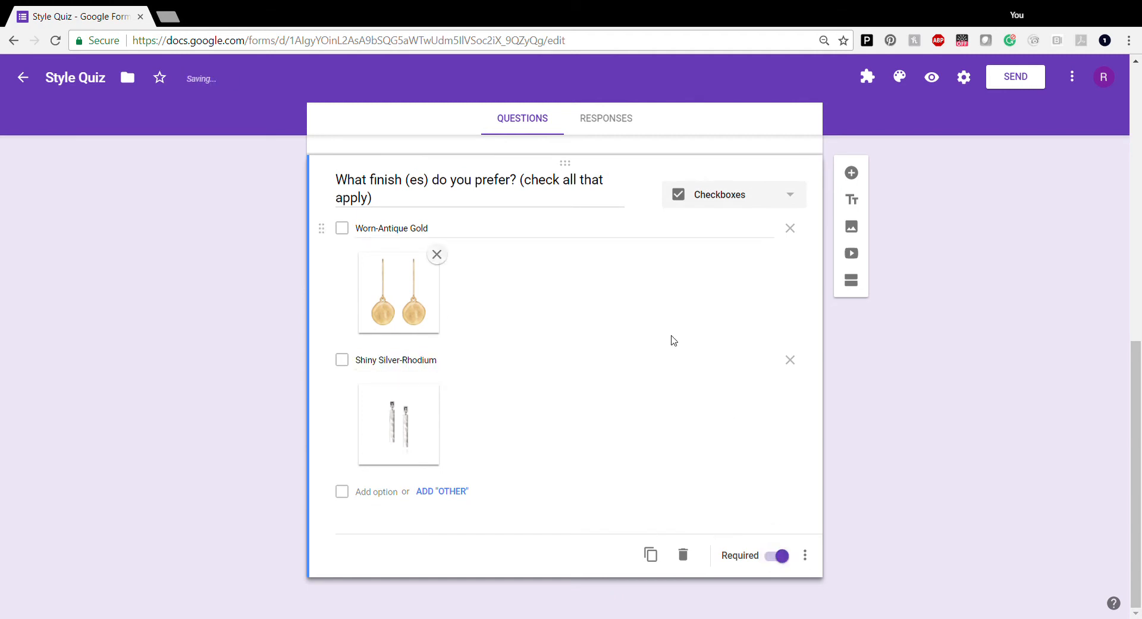
scroll(659, 355, "up", 15)
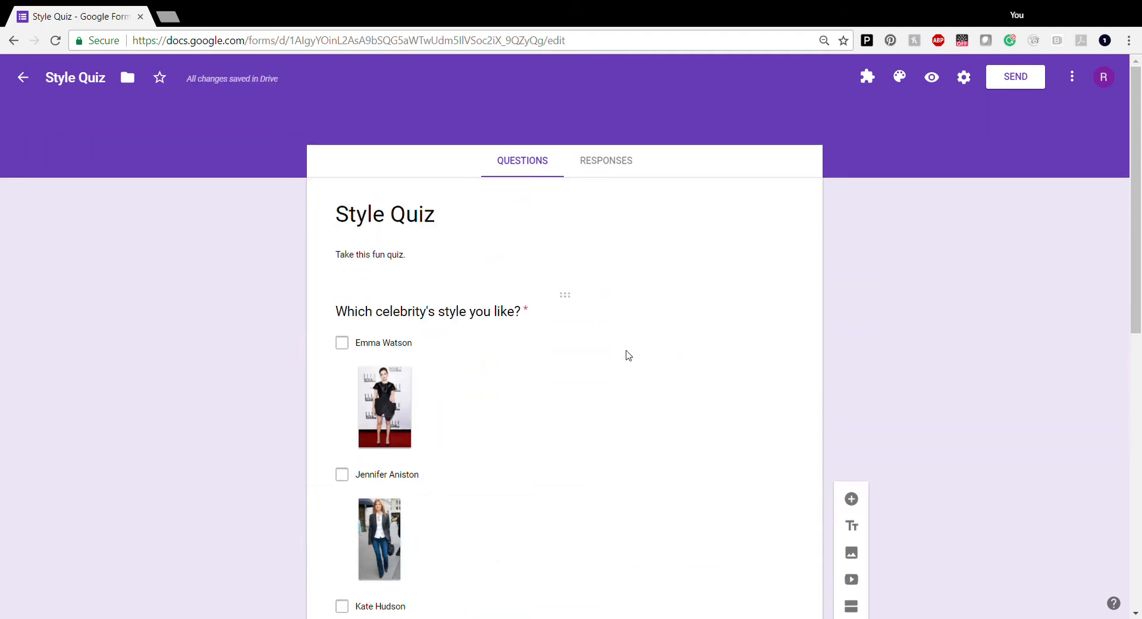
Append '(check all that apply)' to the celebrity question's title
left_click(538, 314)
left_click(542, 327)
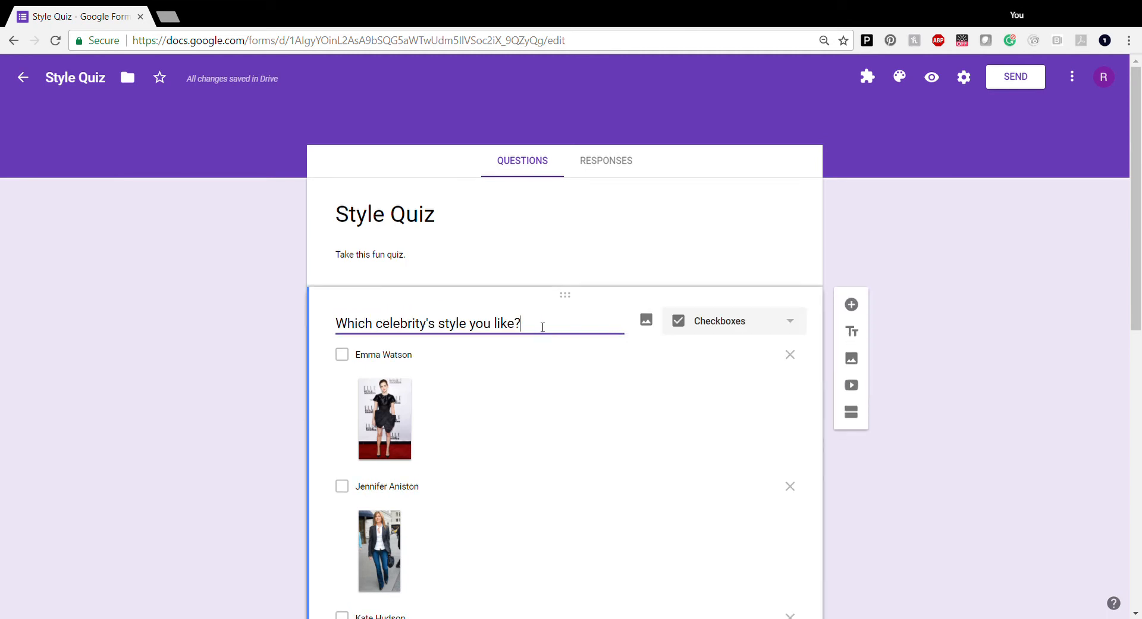
type("(check all that a")
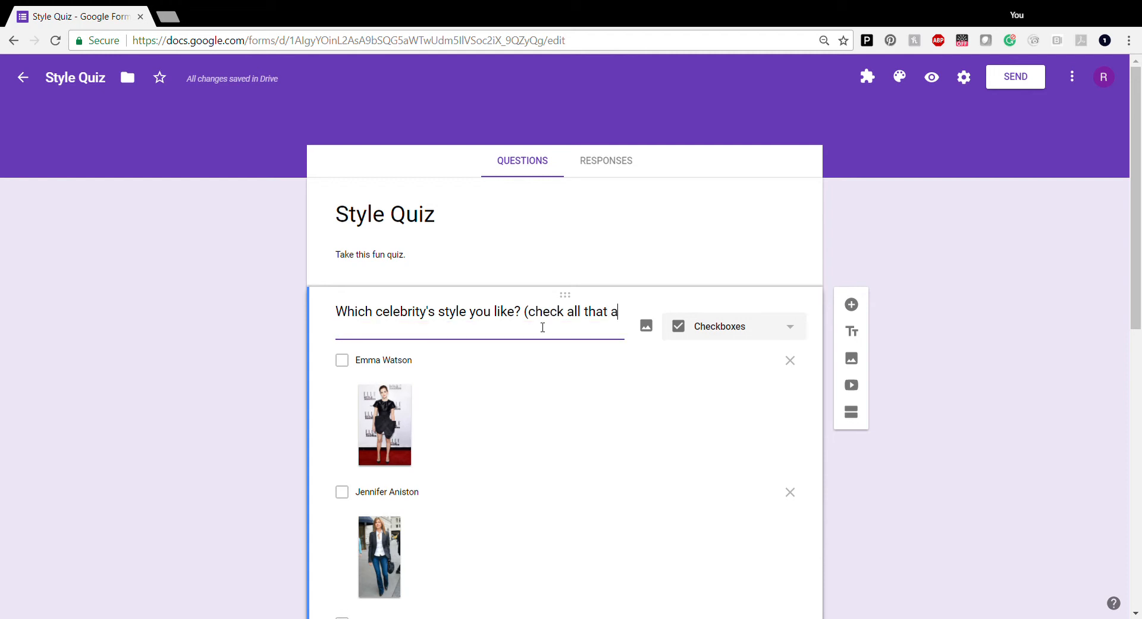
type("pply")
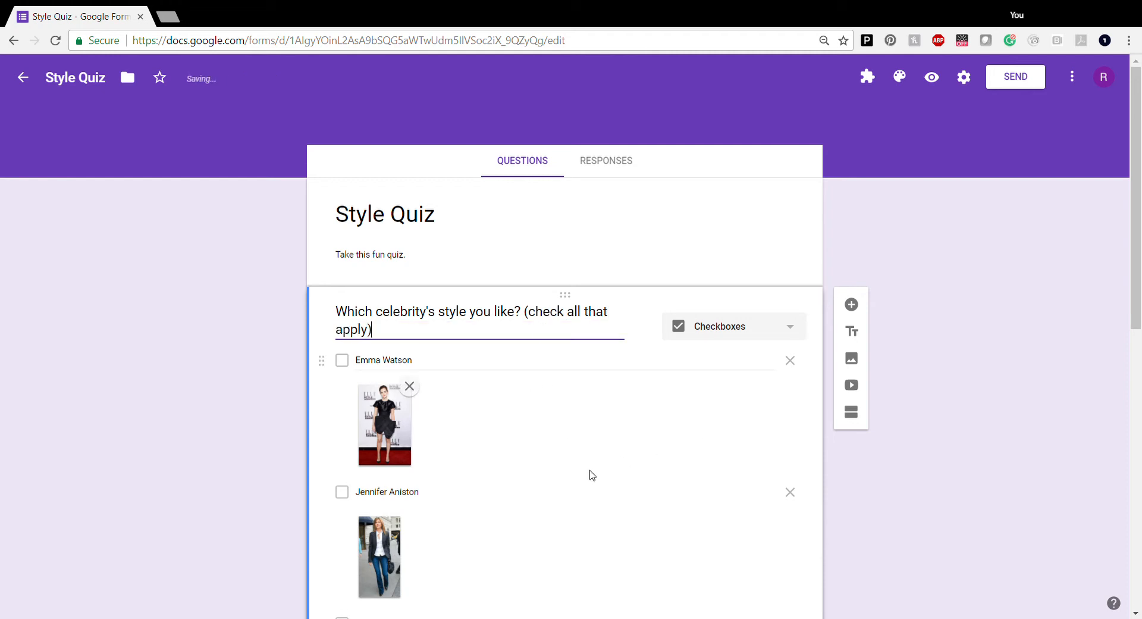
scroll(583, 470, "down", 1)
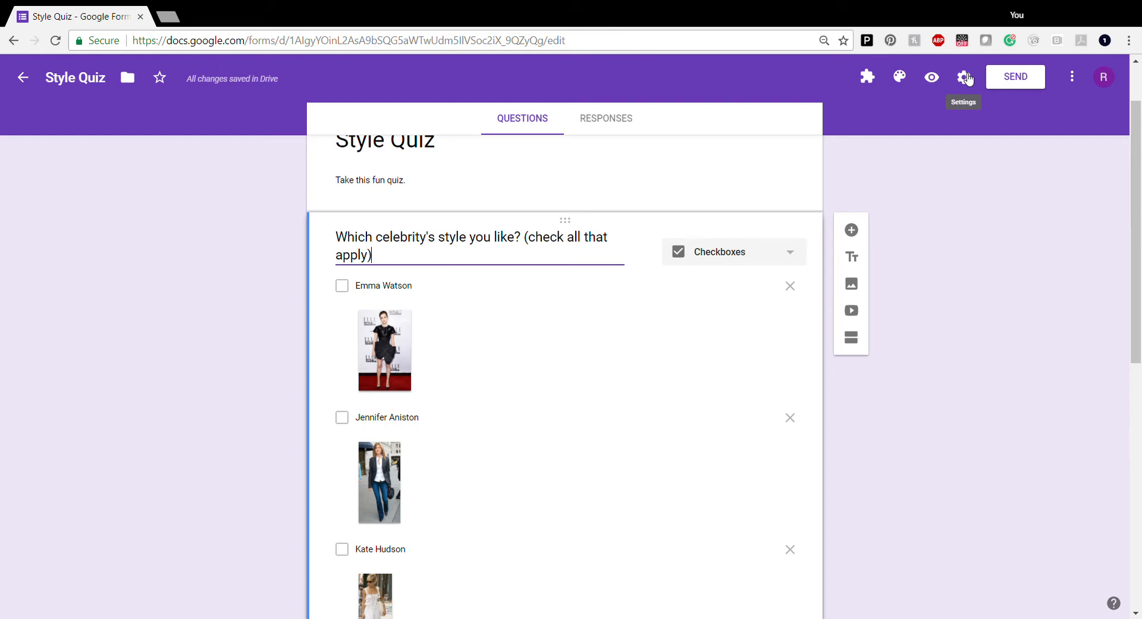
Set the theme colour to slate grey-blue after trying red, then open the header image gallery
left_click(905, 83)
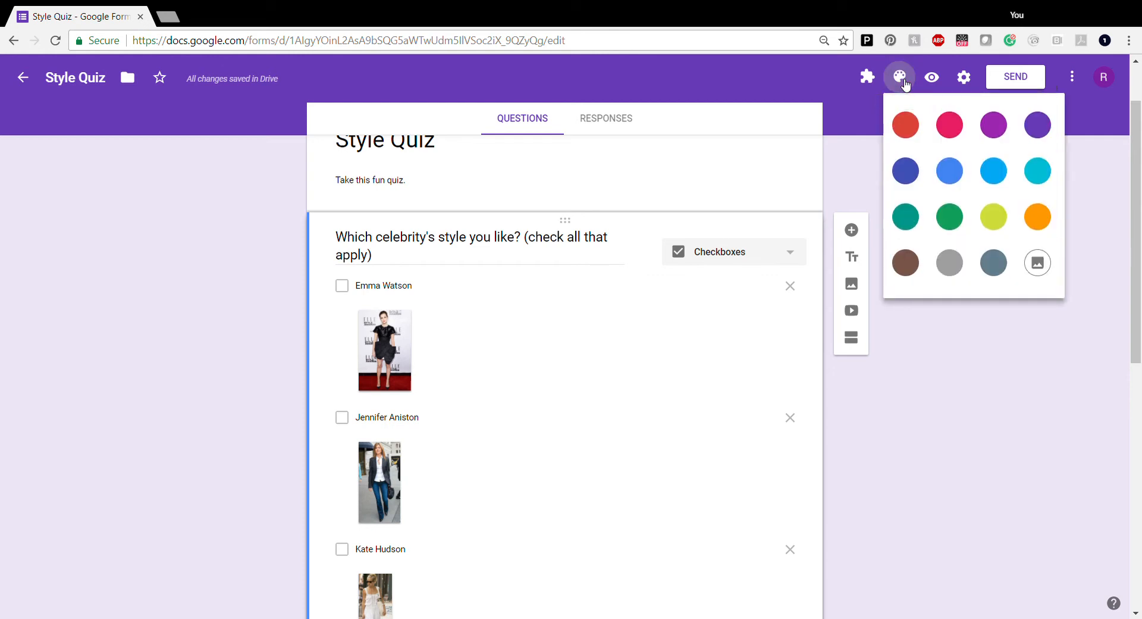
left_click(905, 126)
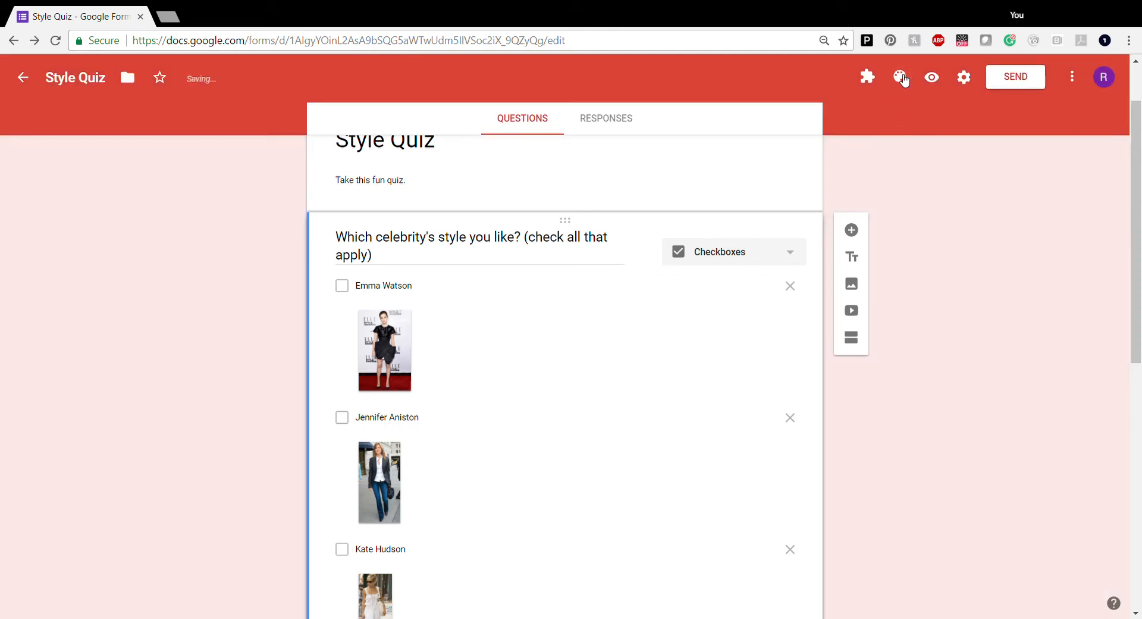
left_click(903, 80)
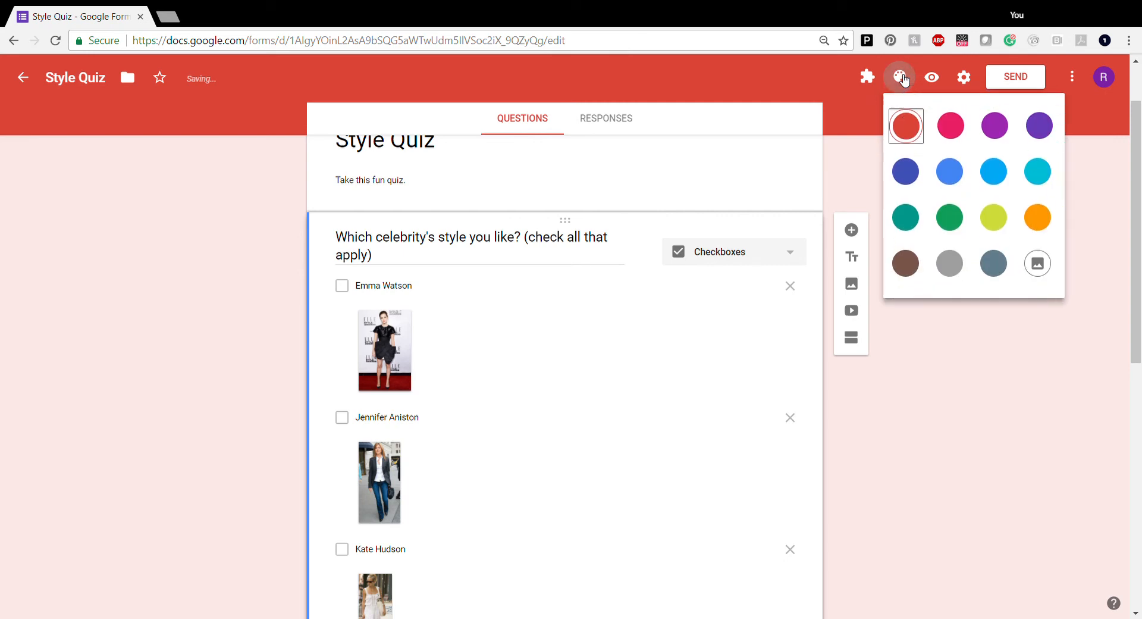
left_click(1002, 268)
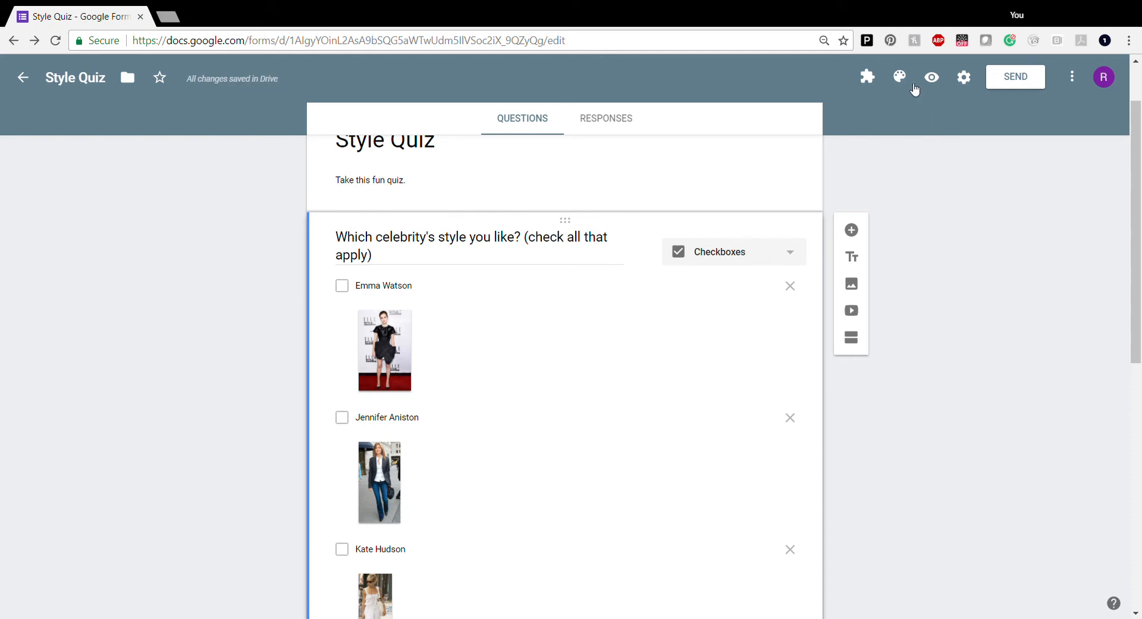
left_click(900, 78)
left_click(1051, 270)
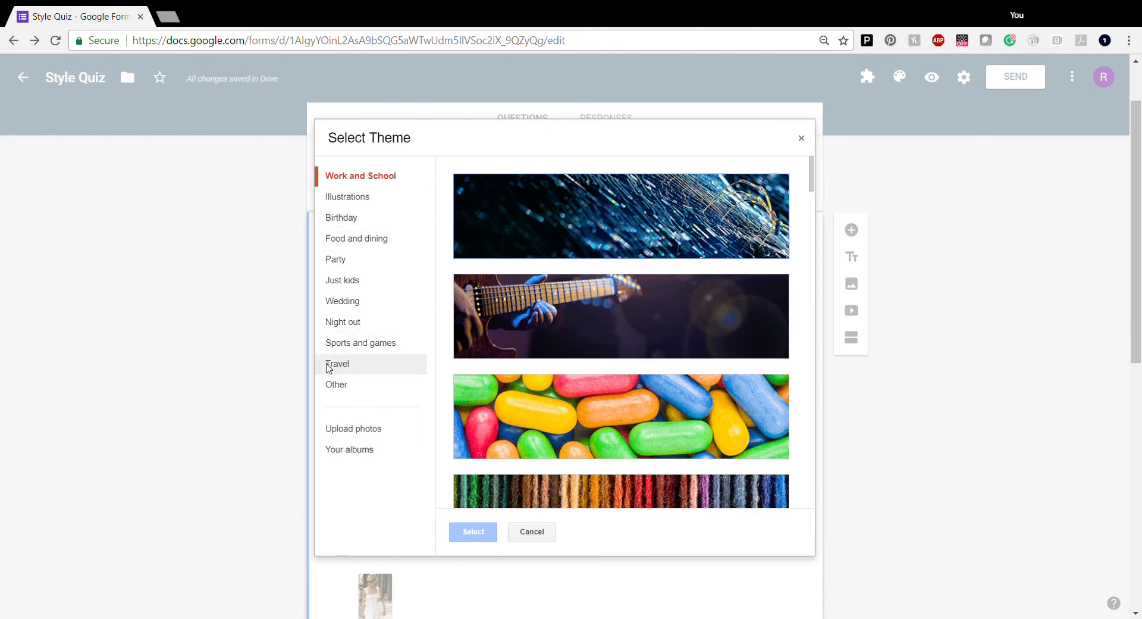
Apply the rocky river photo from the Travel category as the header image
left_click(348, 369)
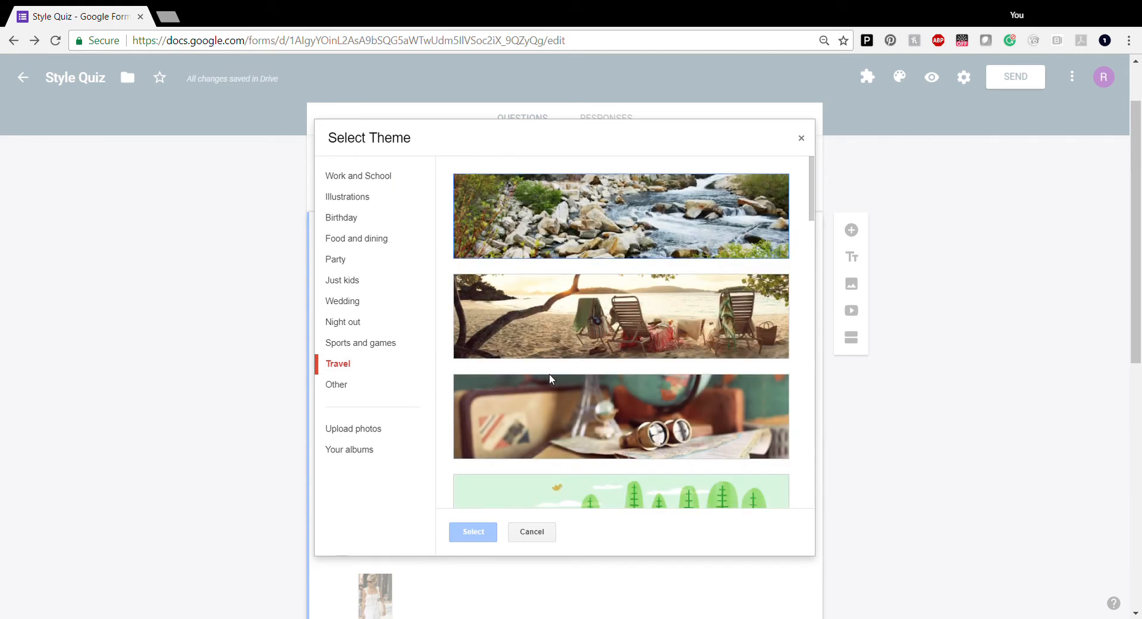
left_click(665, 225)
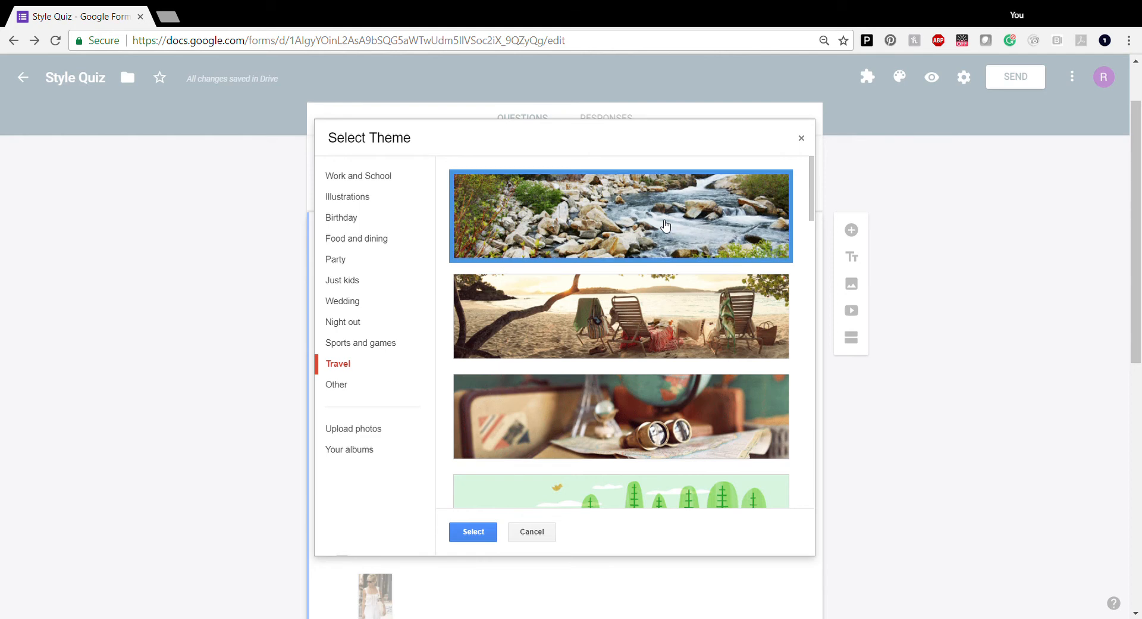
left_click(476, 532)
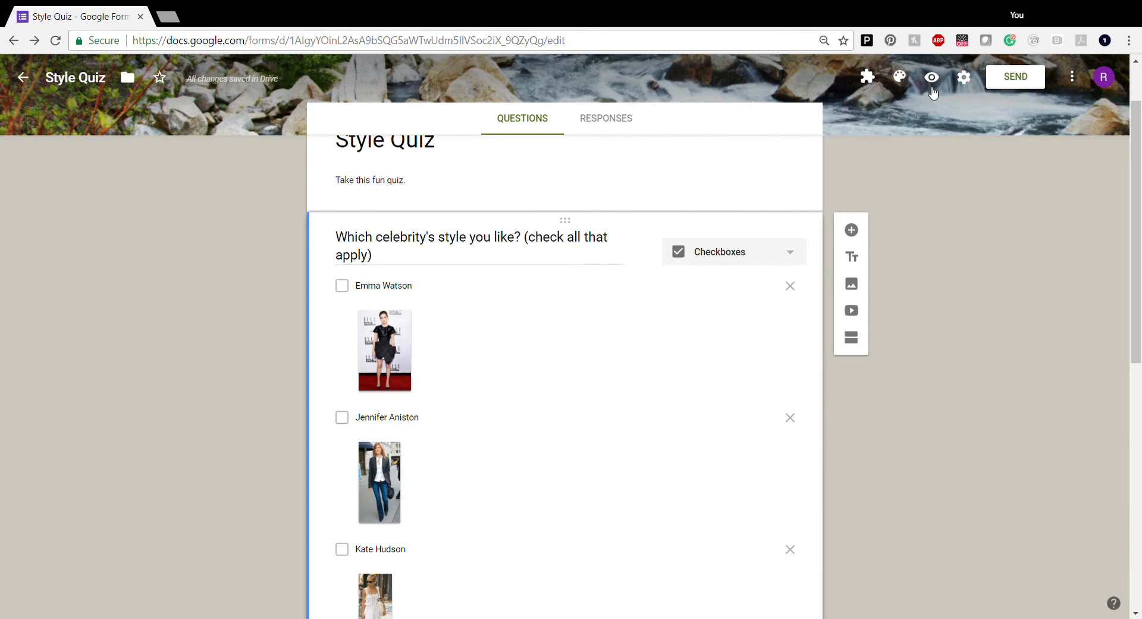
Enable email collection, response receipts on request, editing after submit, and summary charts in Settings
left_click(964, 78)
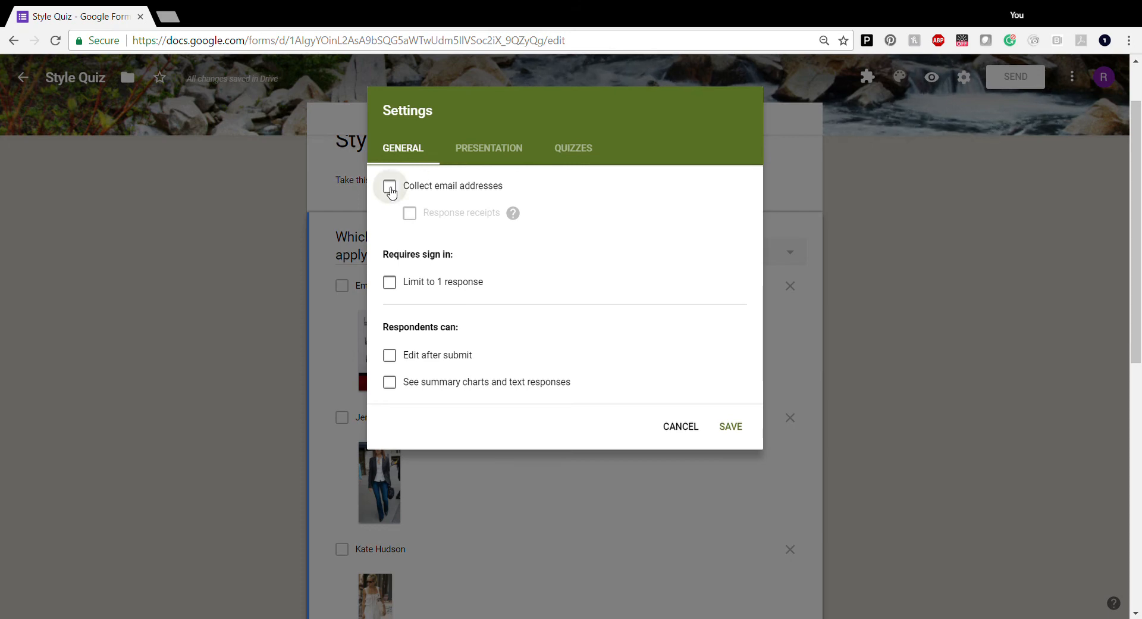
left_click(391, 187)
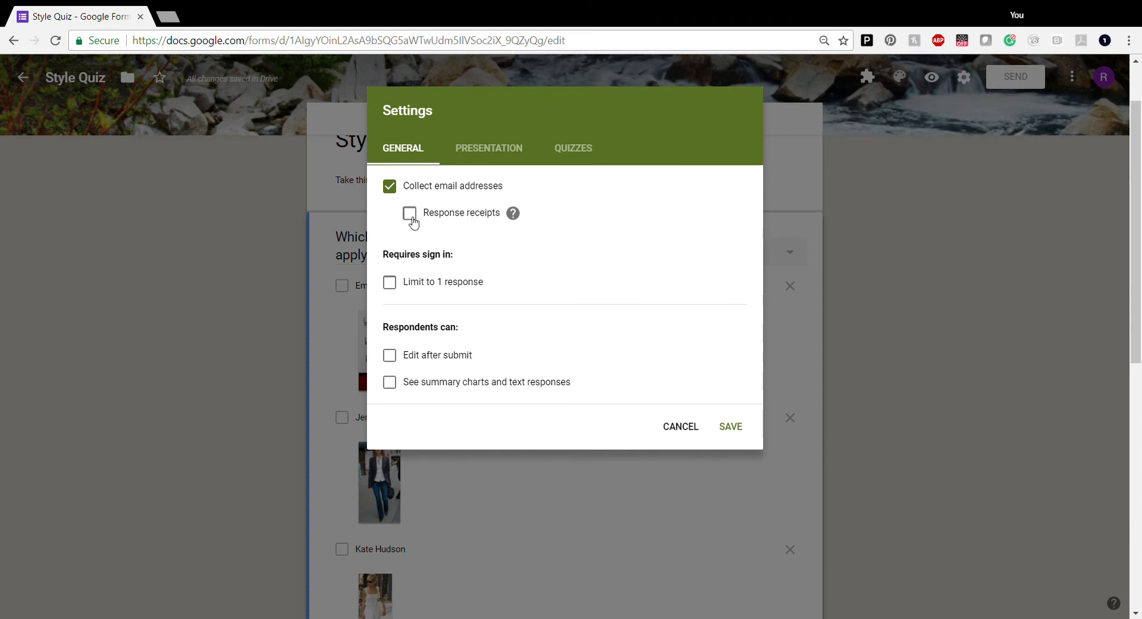
left_click(412, 219)
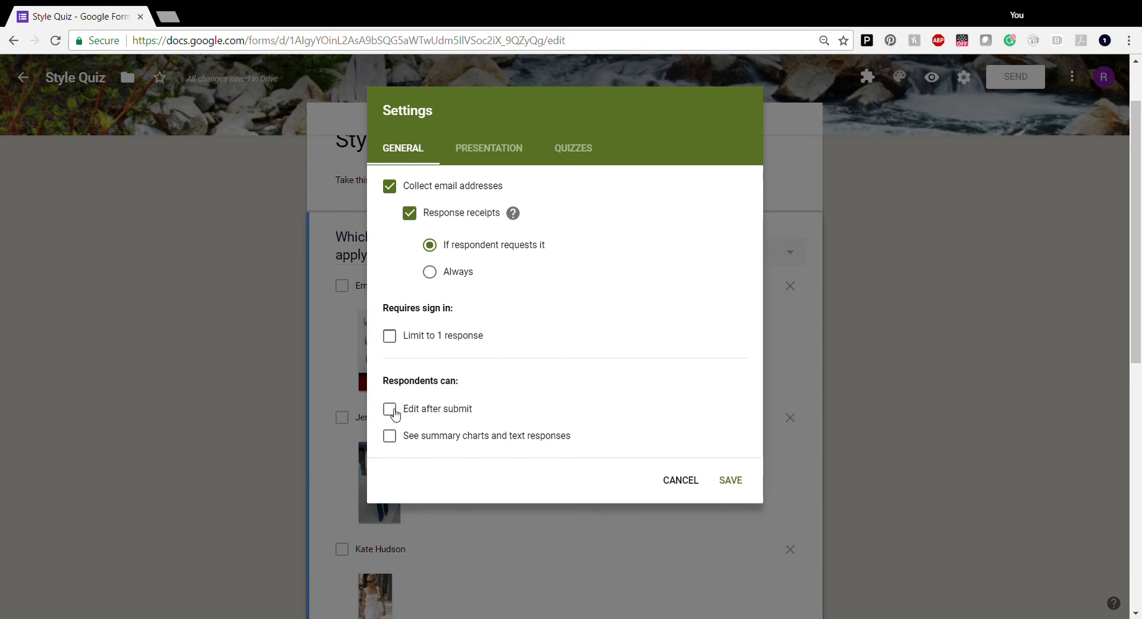
left_click(390, 410)
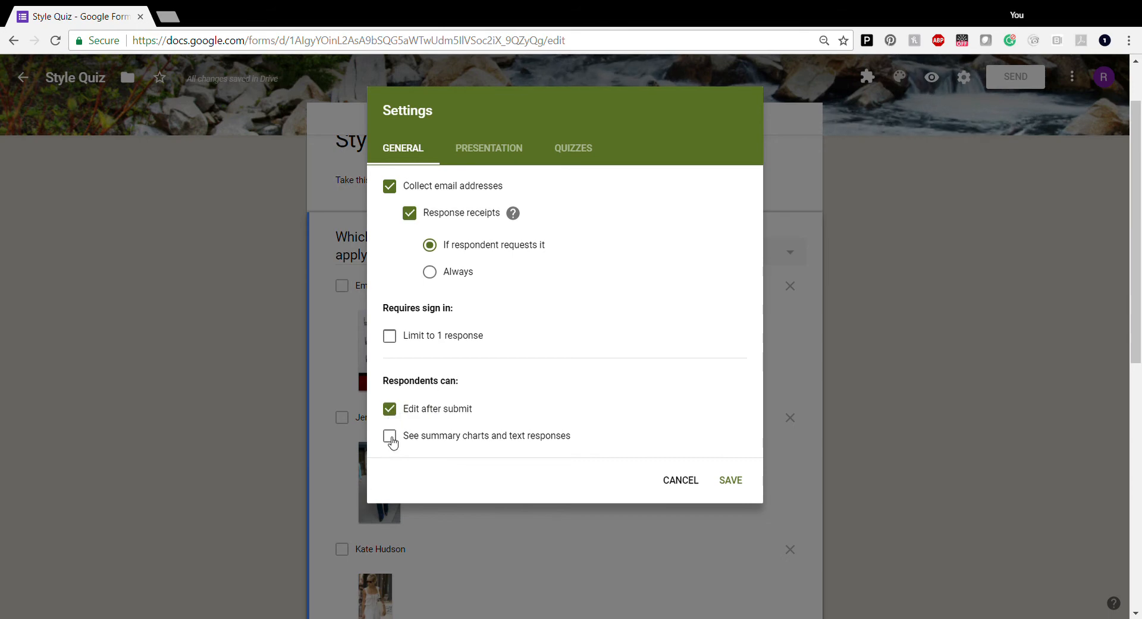
left_click(392, 438)
left_click(481, 152)
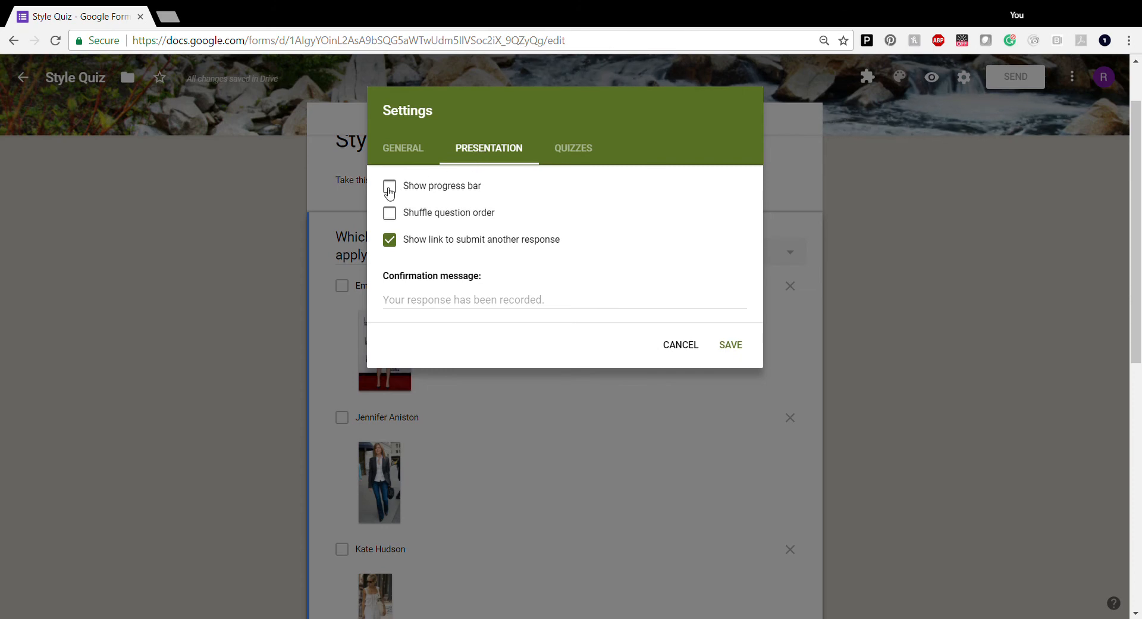
left_click(390, 188)
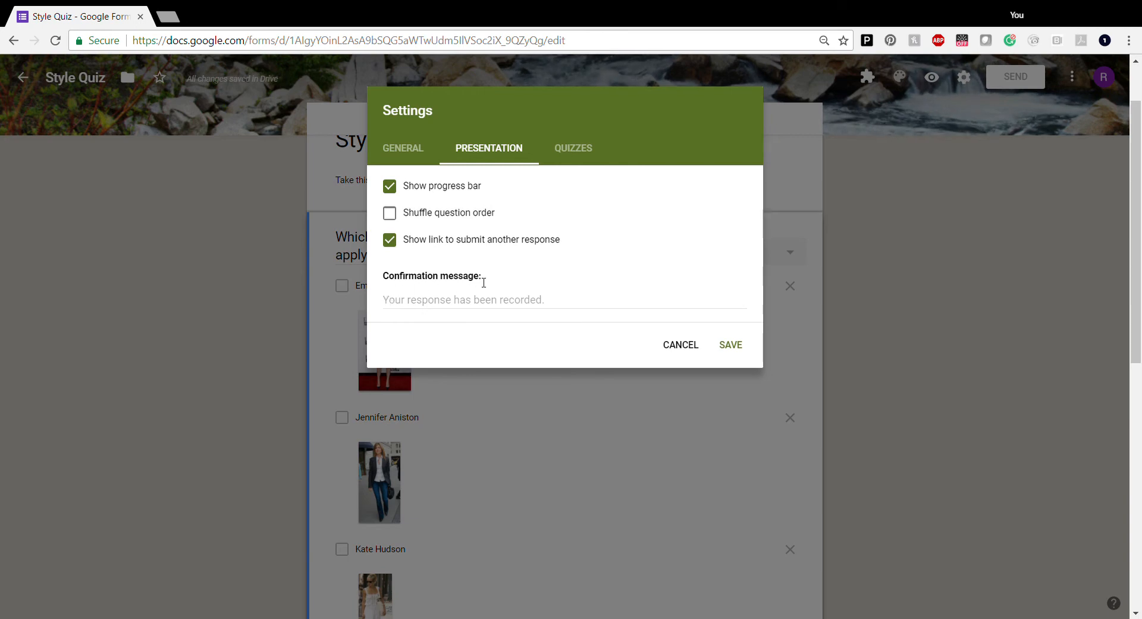
left_click(395, 303)
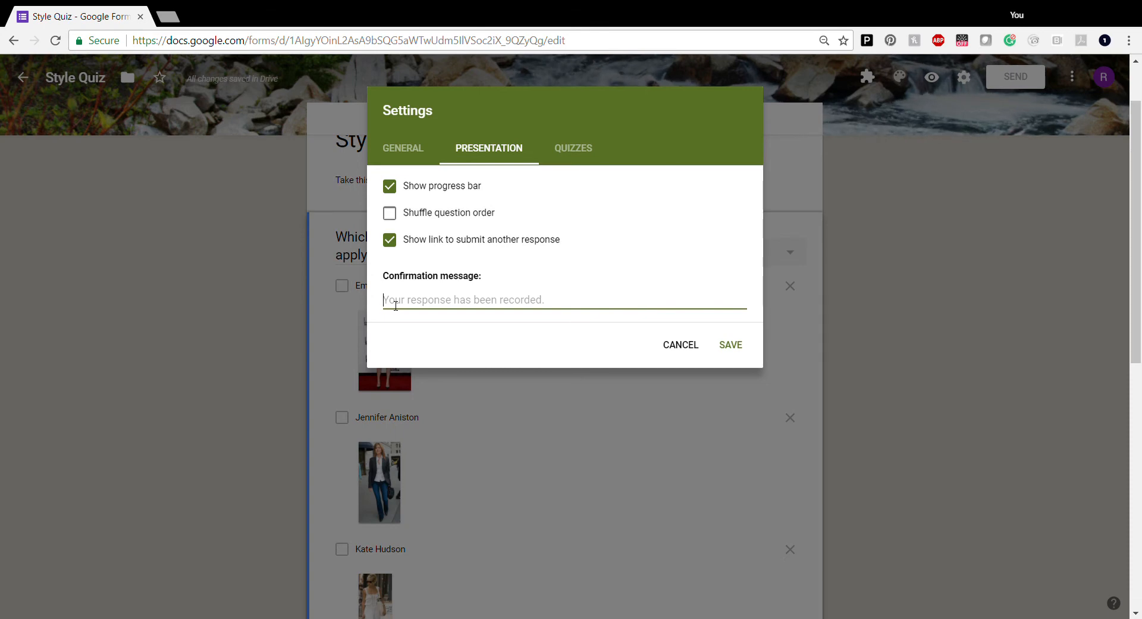
type("Thank you fo")
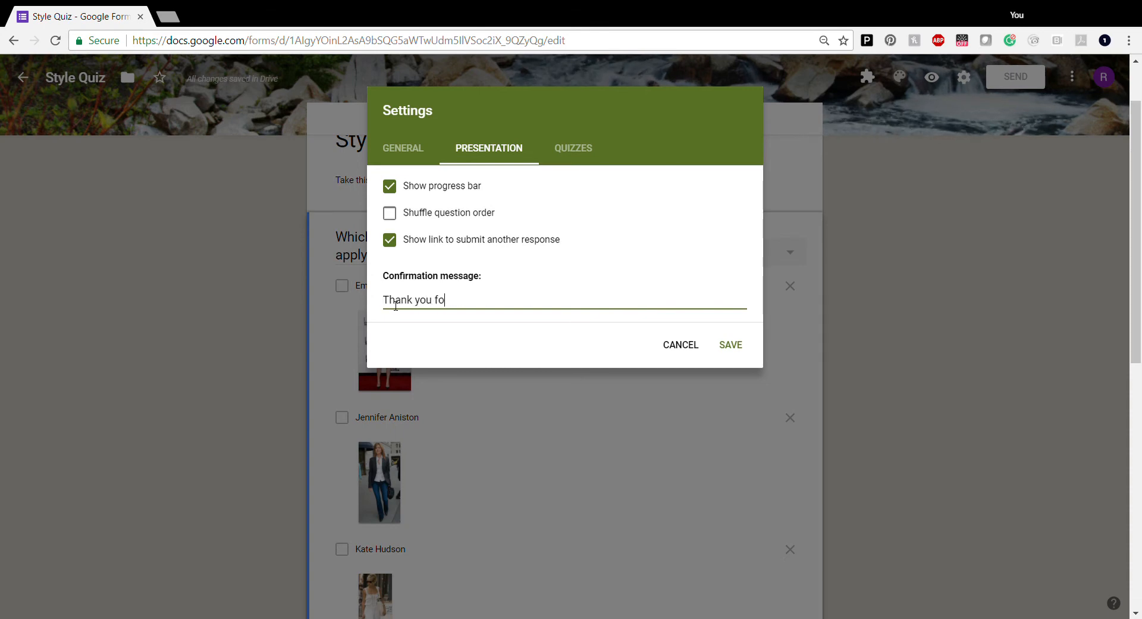
type("r your response. Go to my boutiq")
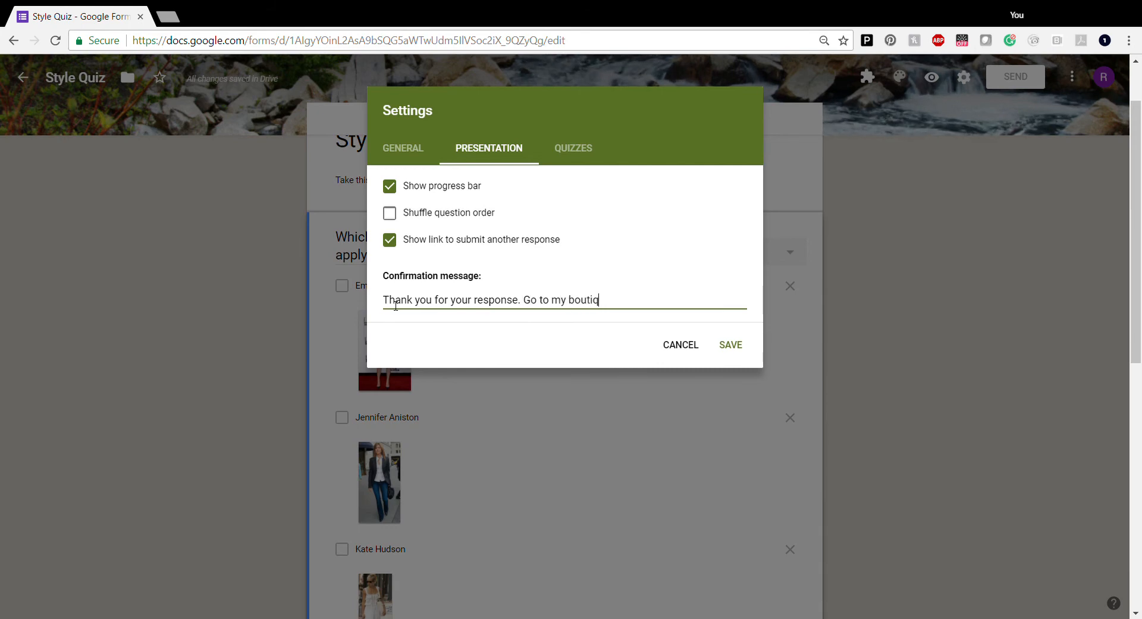
type("ue at www.Tre")
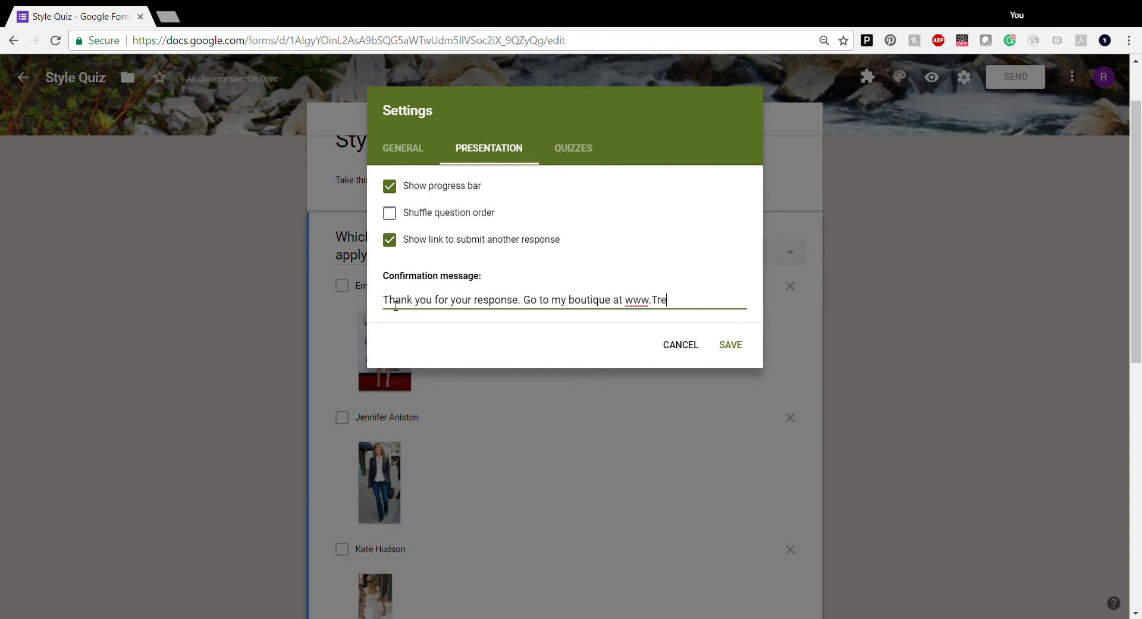
type("ndt")
type("ewelry")
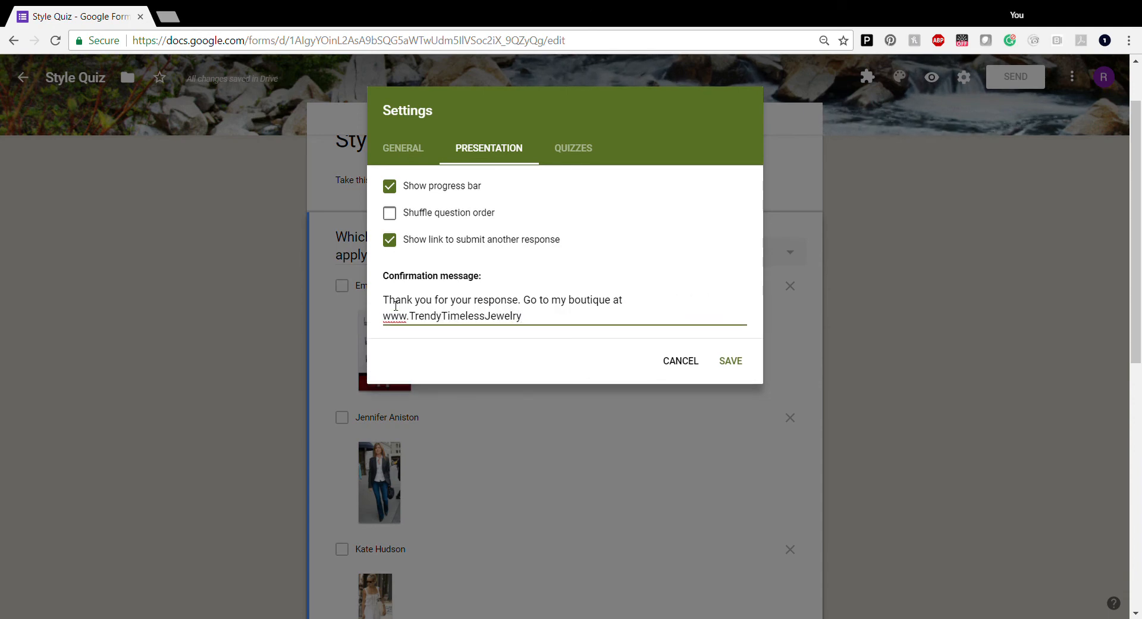
type(".com")
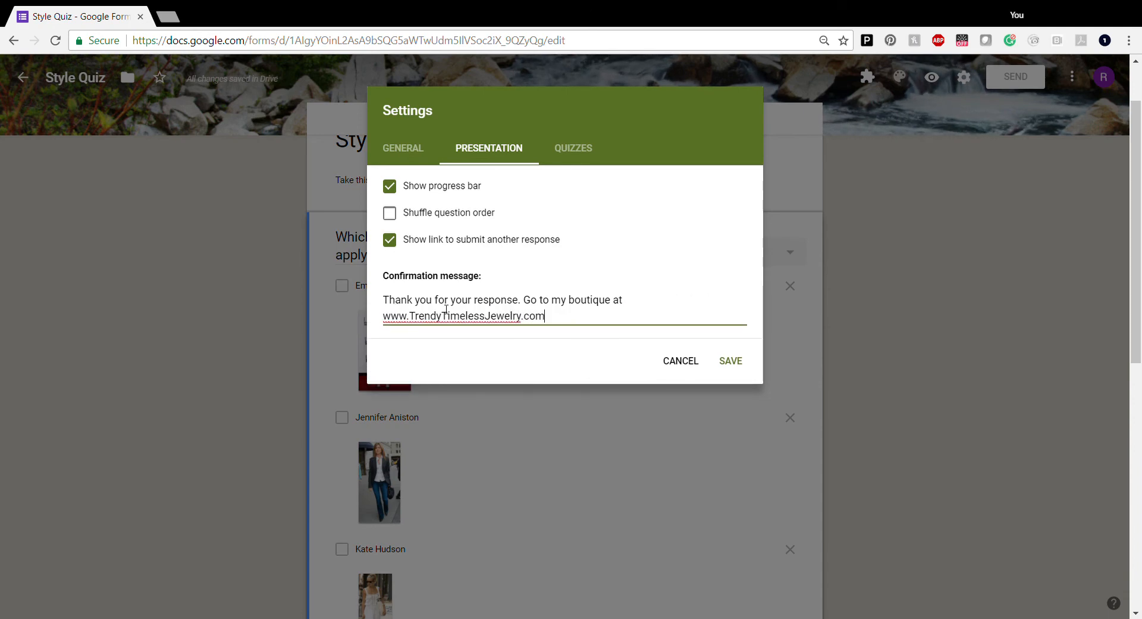
left_click(584, 147)
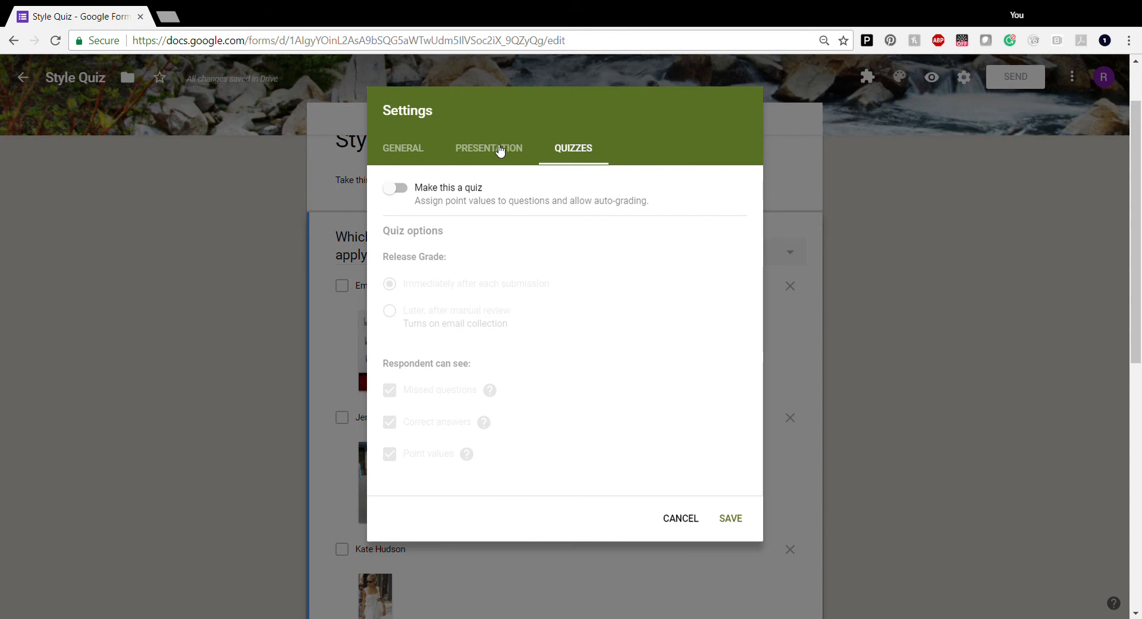
Save and close Settings, glance at Responses, and return to the Style Quiz questions
left_click(412, 150)
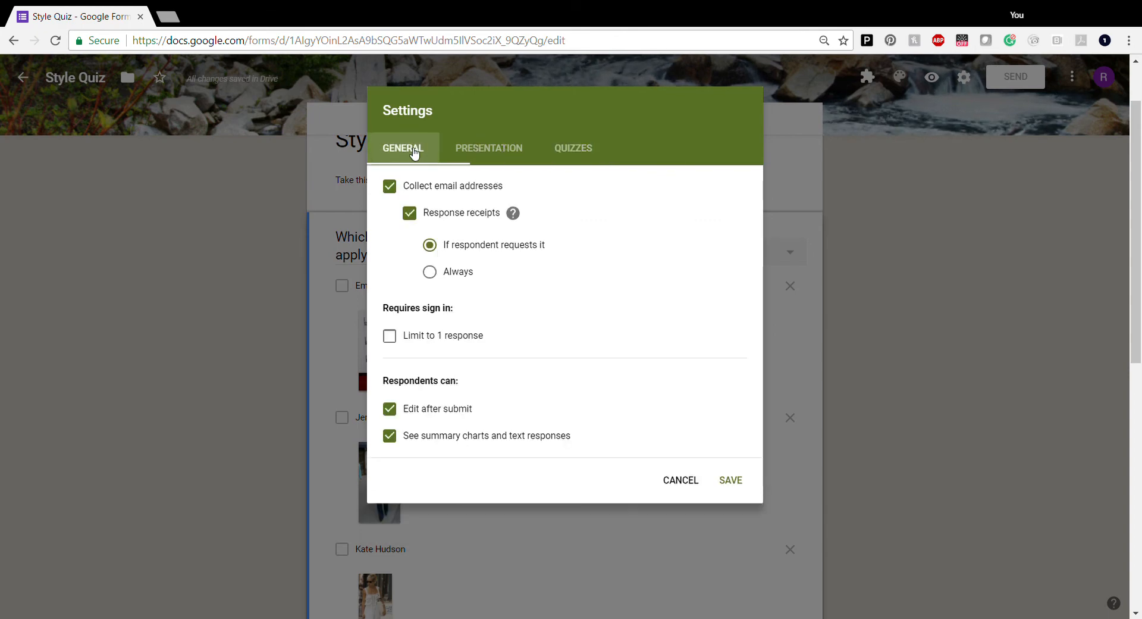
left_click(737, 483)
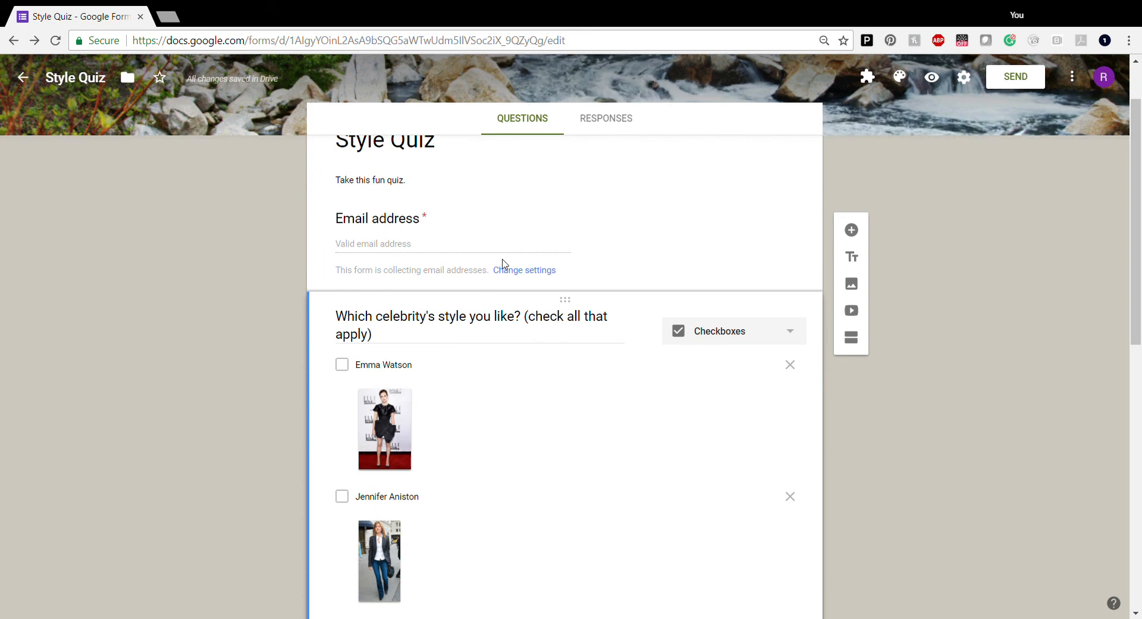
scroll(502, 264, "up", 2)
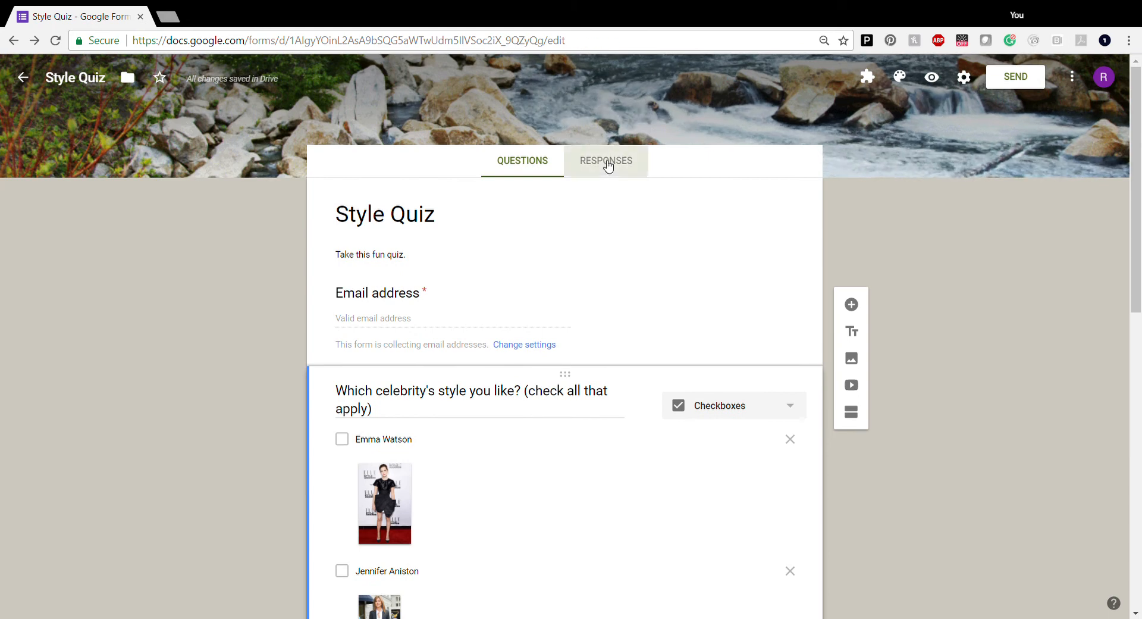
left_click(607, 163)
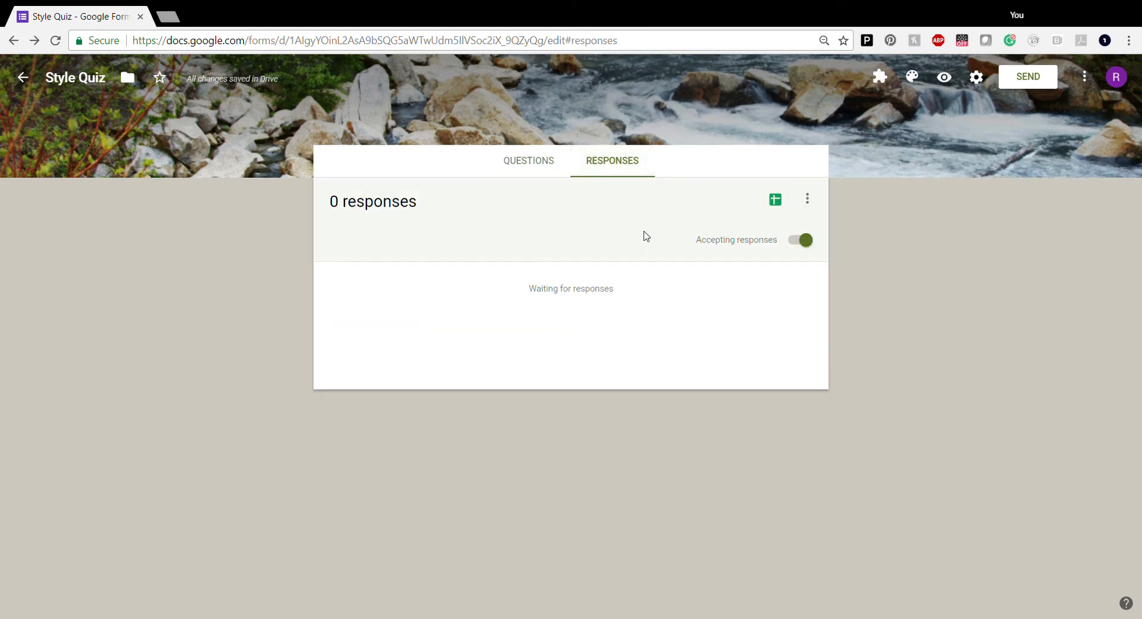
left_click(524, 165)
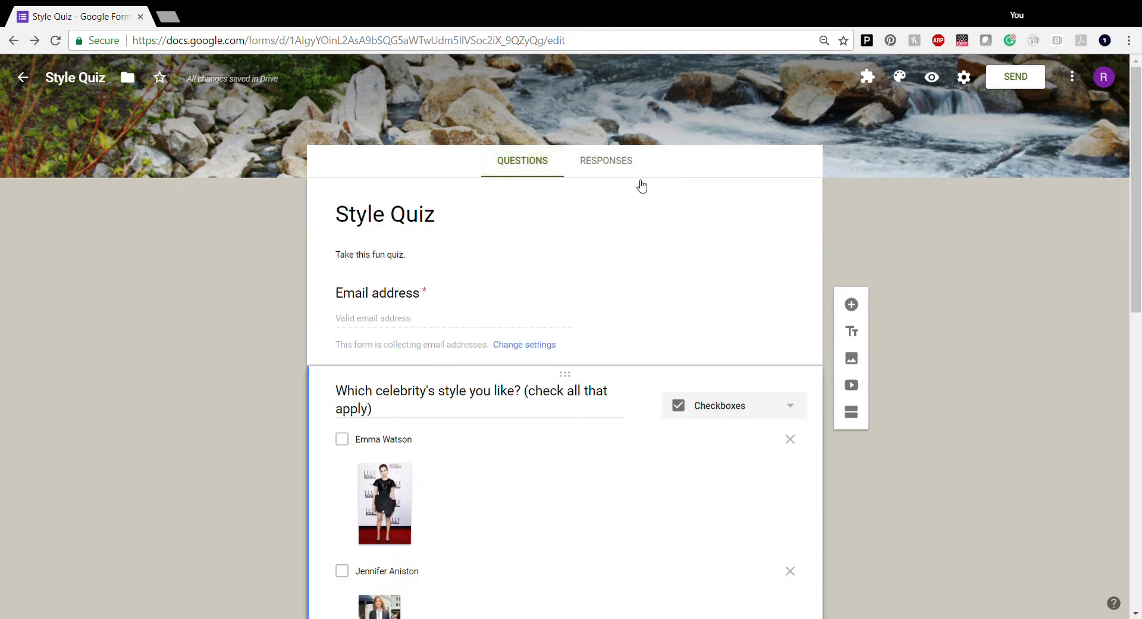
Preview the form and fill in the respondent's email address
left_click(932, 78)
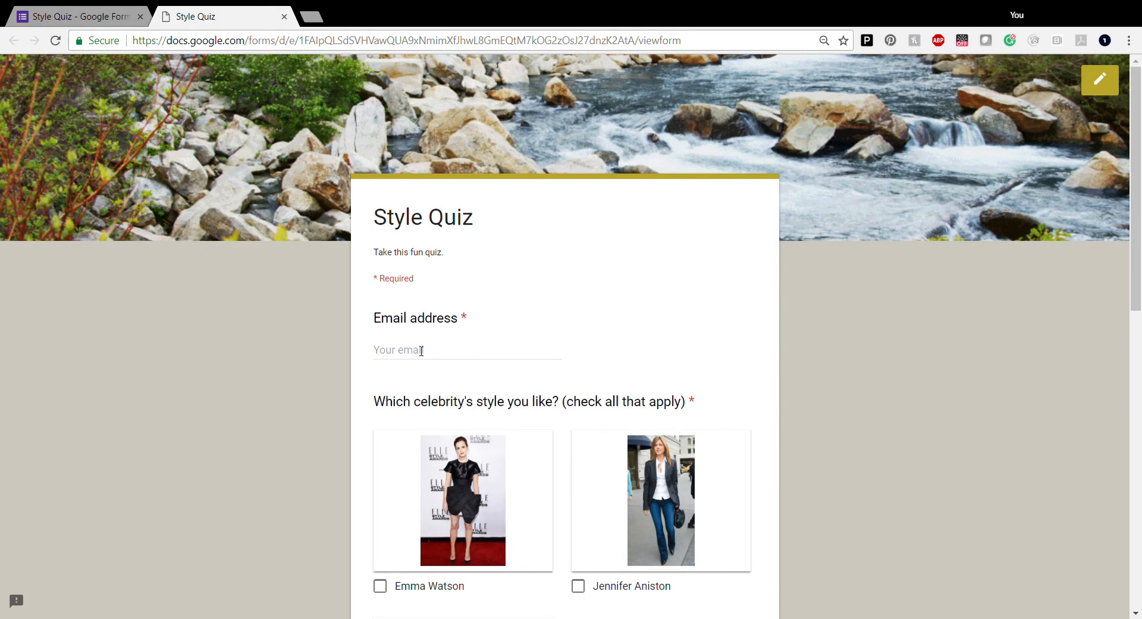
left_click(422, 351)
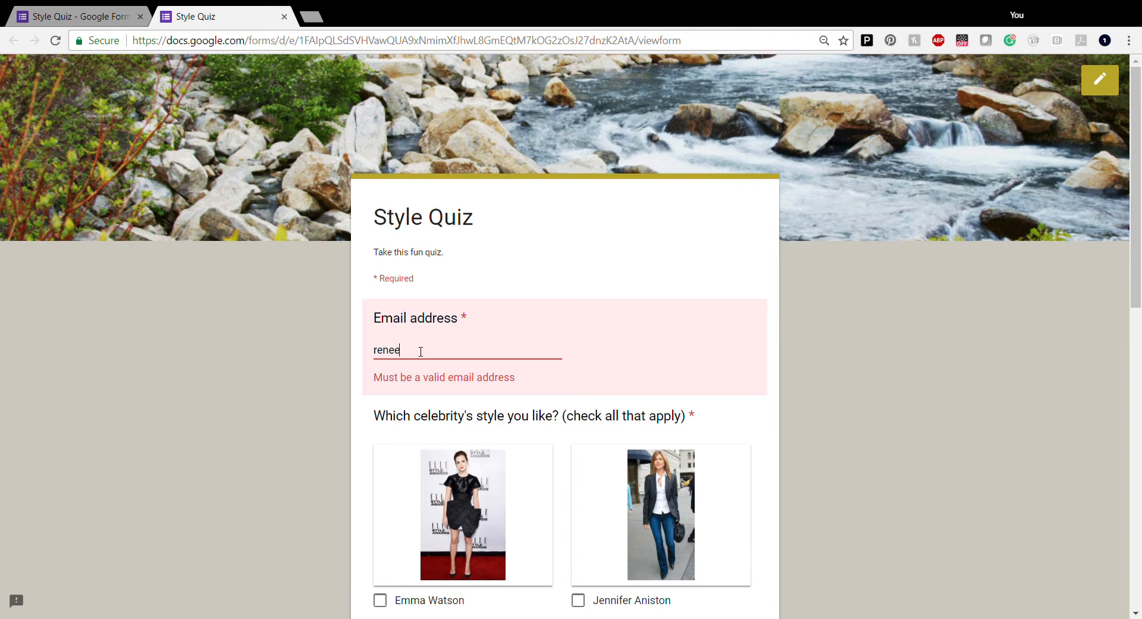
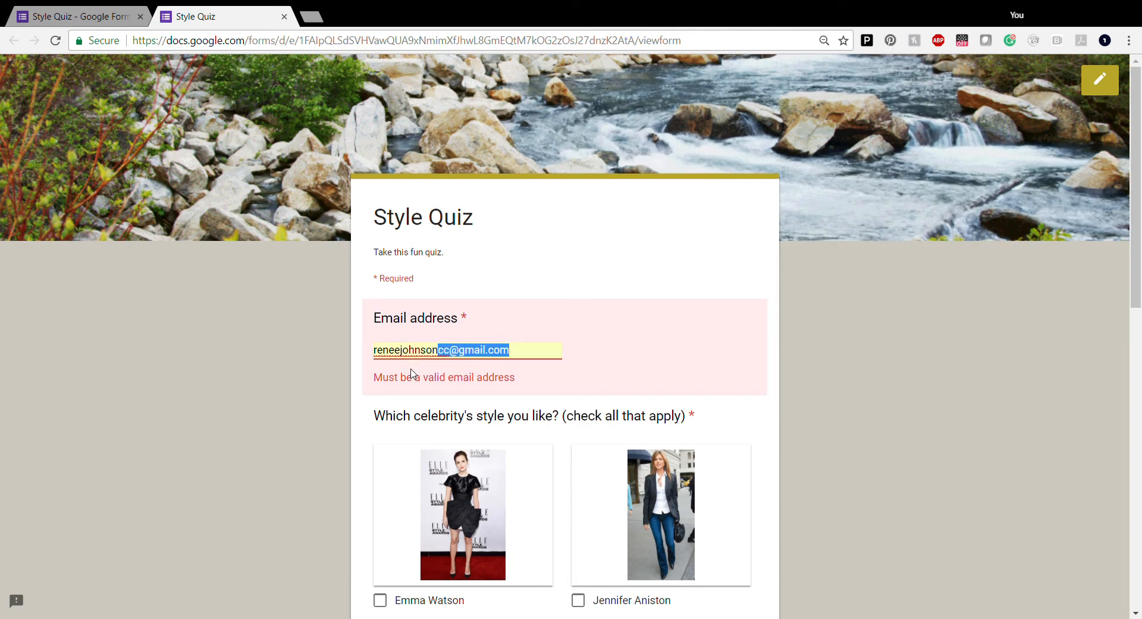
left_click(411, 373)
Tick Jennifer Aniston and Worn-Antique Gold, pass reCAPTCHA, and submit the test response
scroll(538, 357, "down", 4)
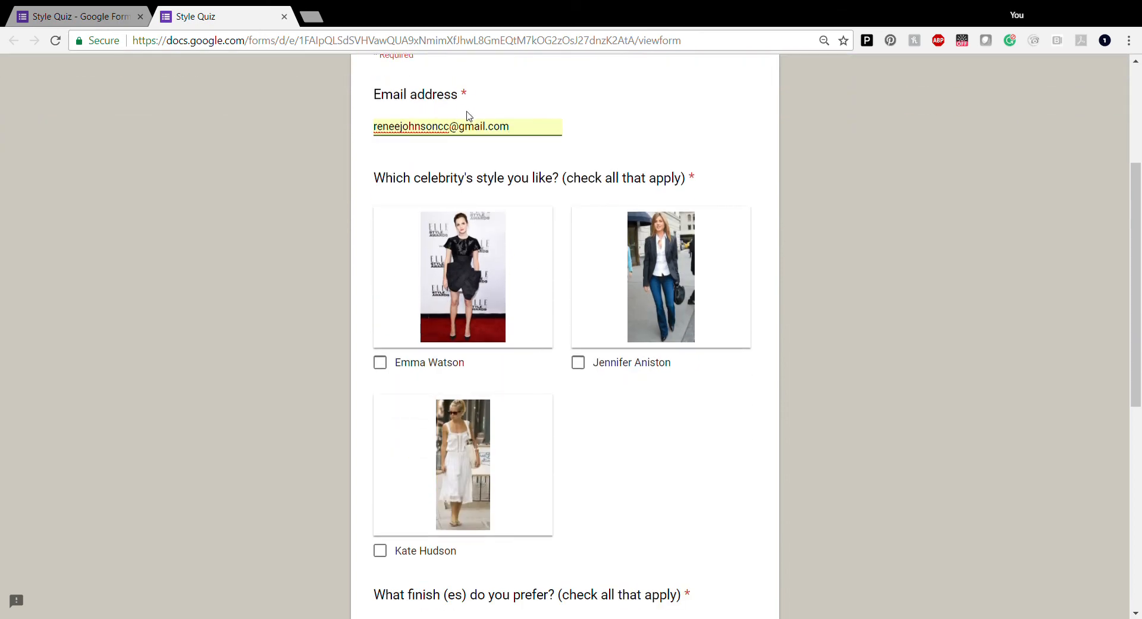
left_click(578, 362)
scroll(586, 448, "down", 4)
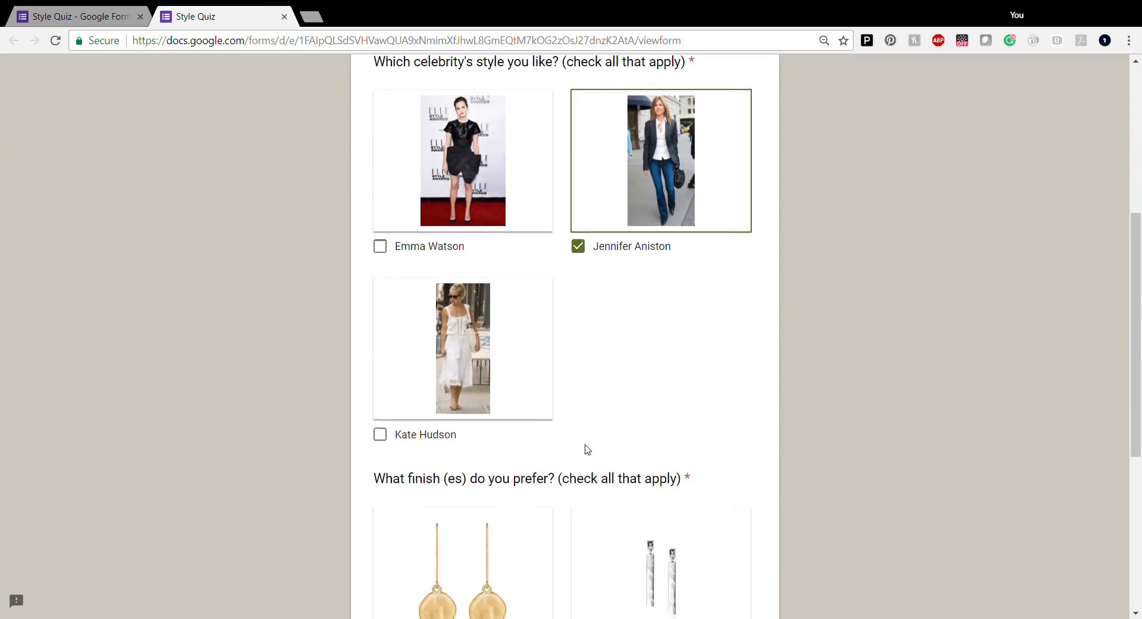
left_click(380, 555)
scroll(604, 538, "down", 4)
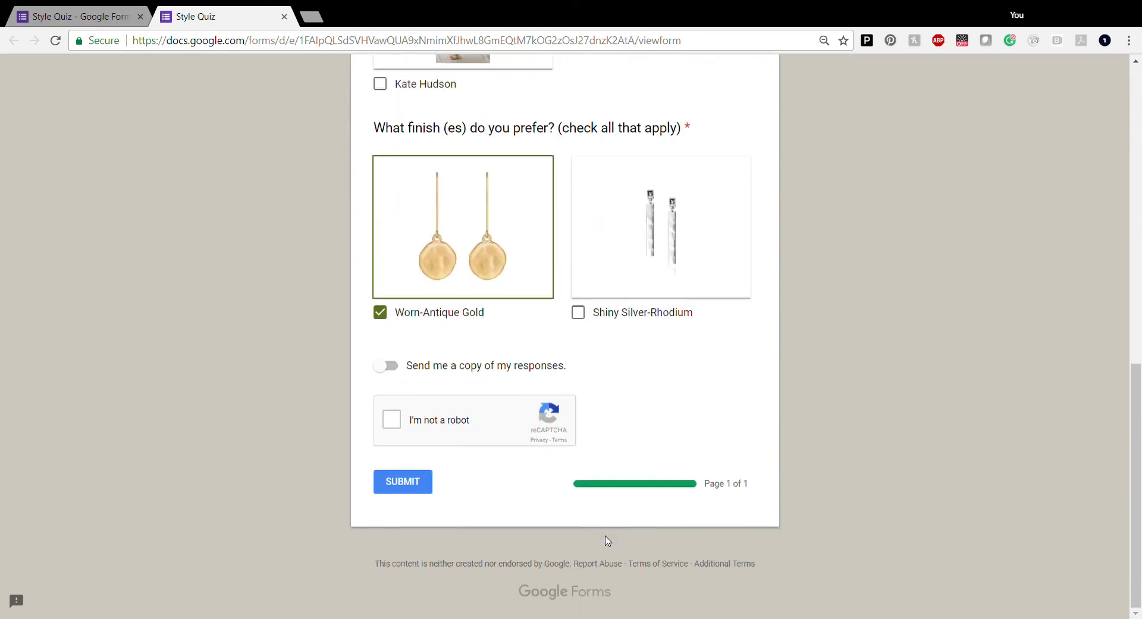
left_click(391, 419)
left_click(395, 485)
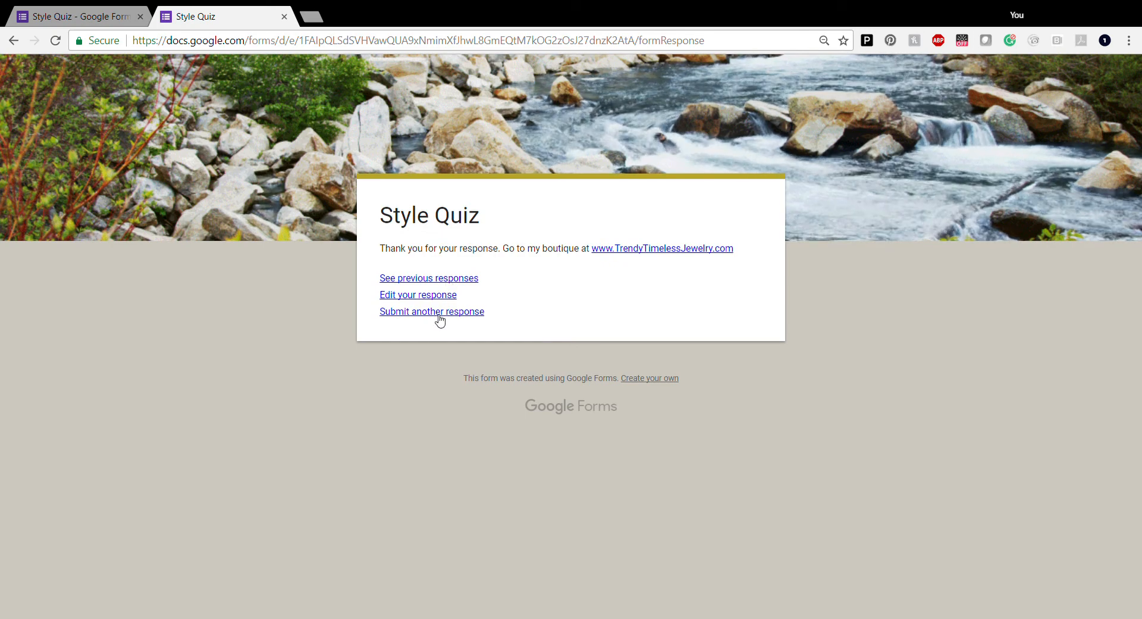
left_click(107, 23)
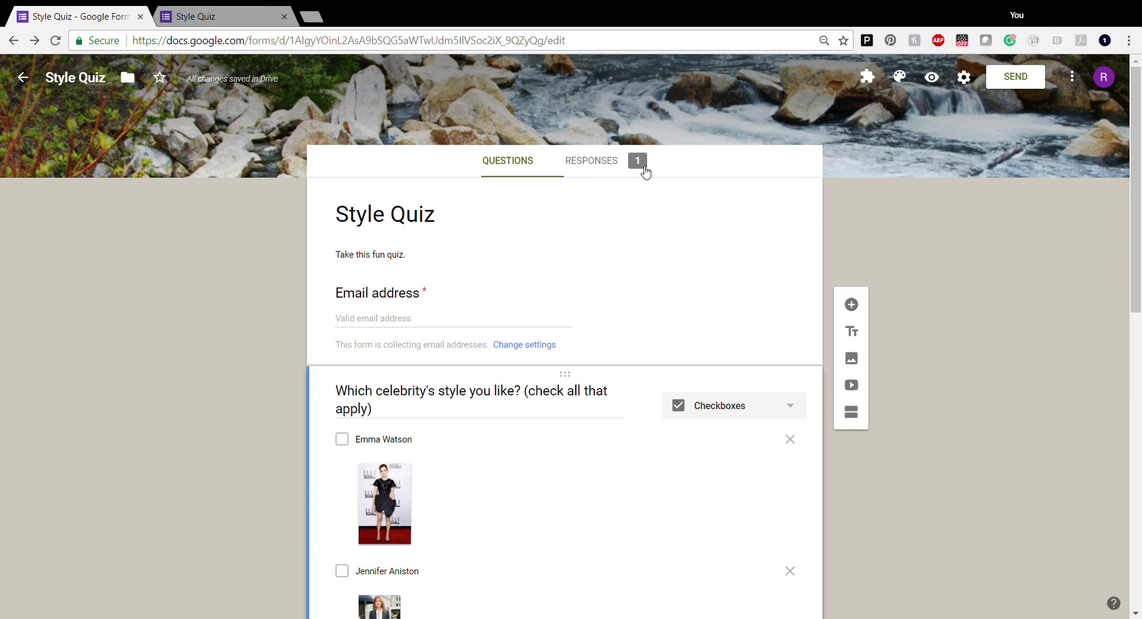
Review the summary of the single test response
left_click(598, 164)
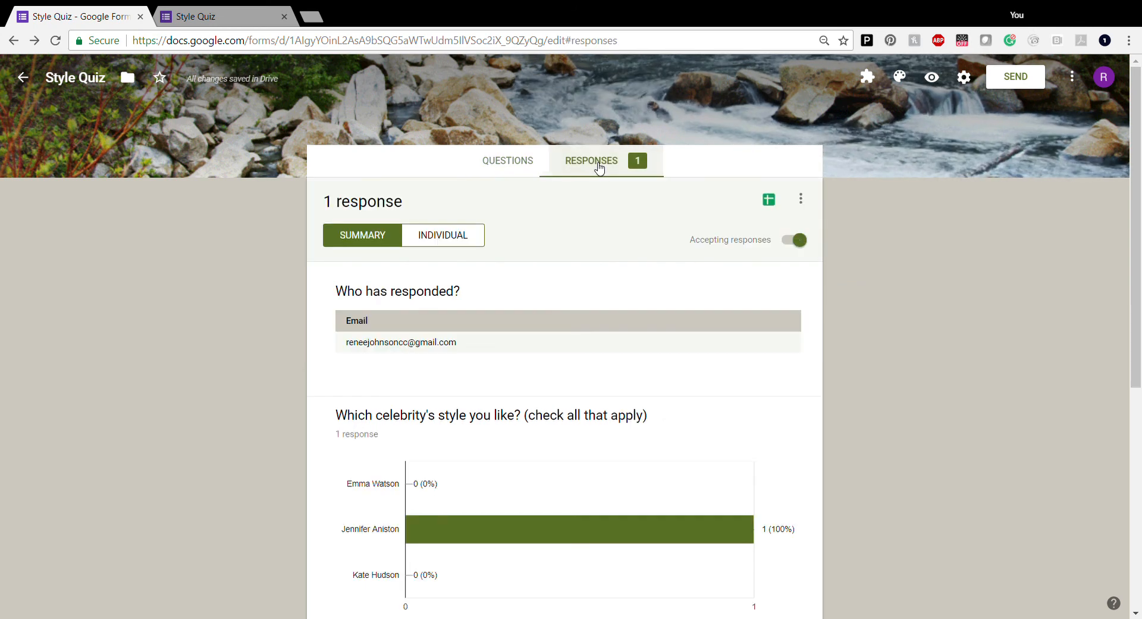
scroll(601, 383, "down", 3)
scroll(599, 378, "down", 4)
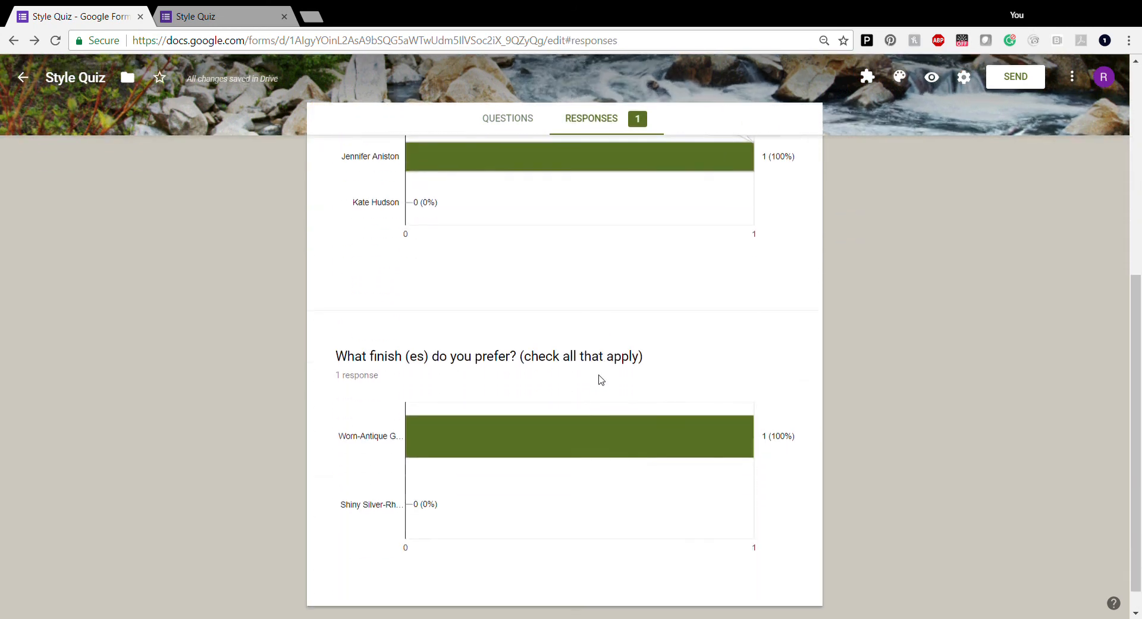
scroll(601, 379, "up", 7)
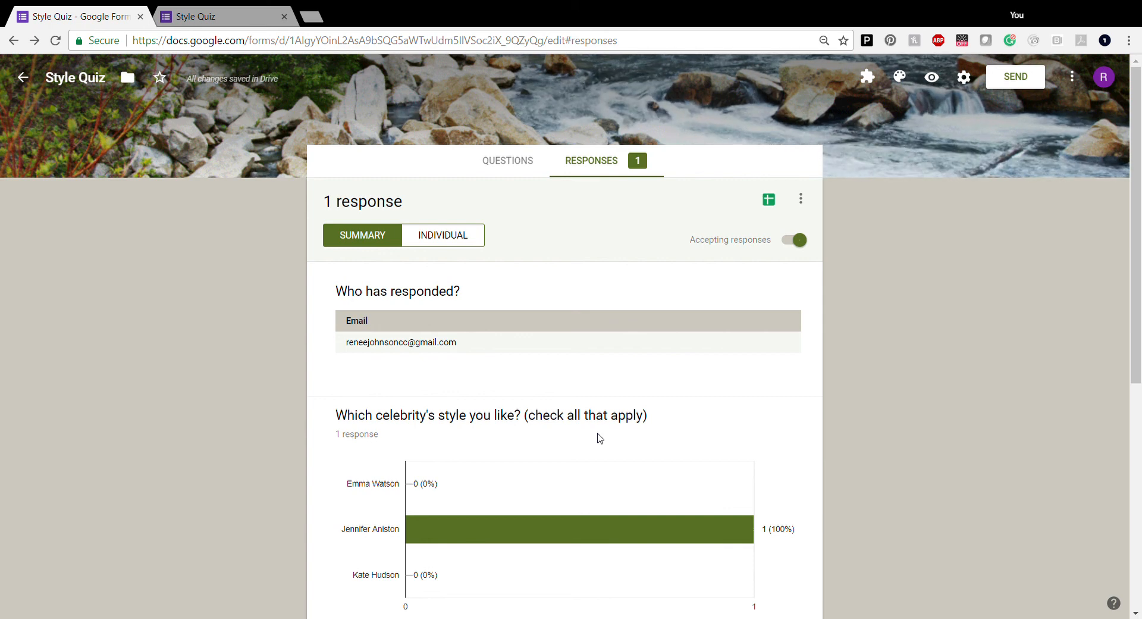
View the response individually and turn on email notifications for new responses
left_click(453, 236)
scroll(576, 403, "down", 11)
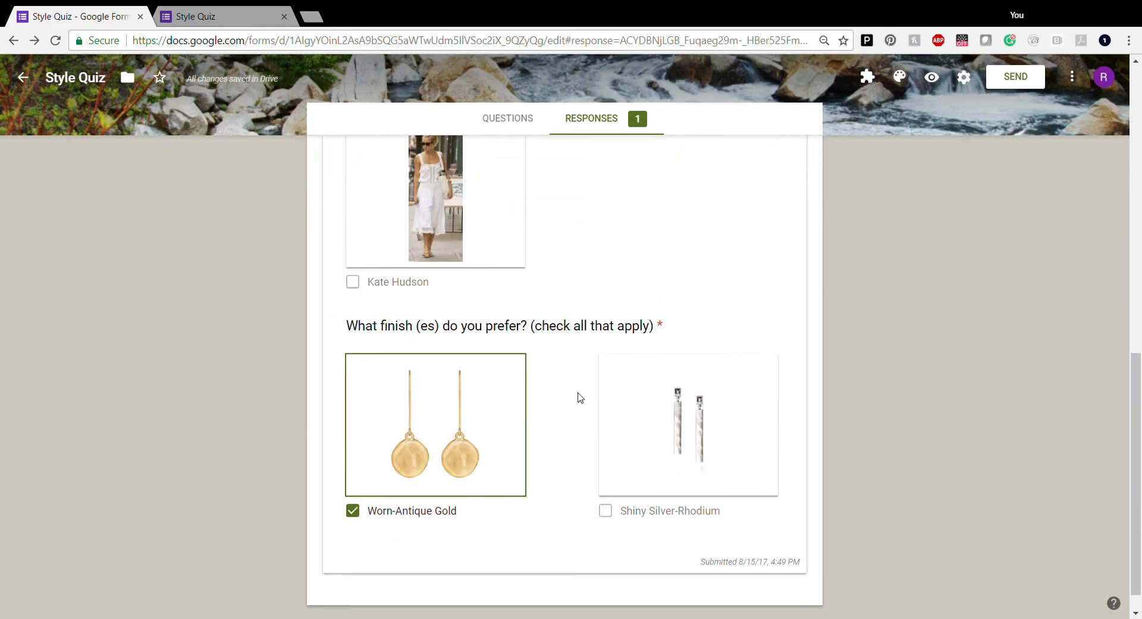
scroll(576, 399, "up", 10)
scroll(580, 398, "up", 2)
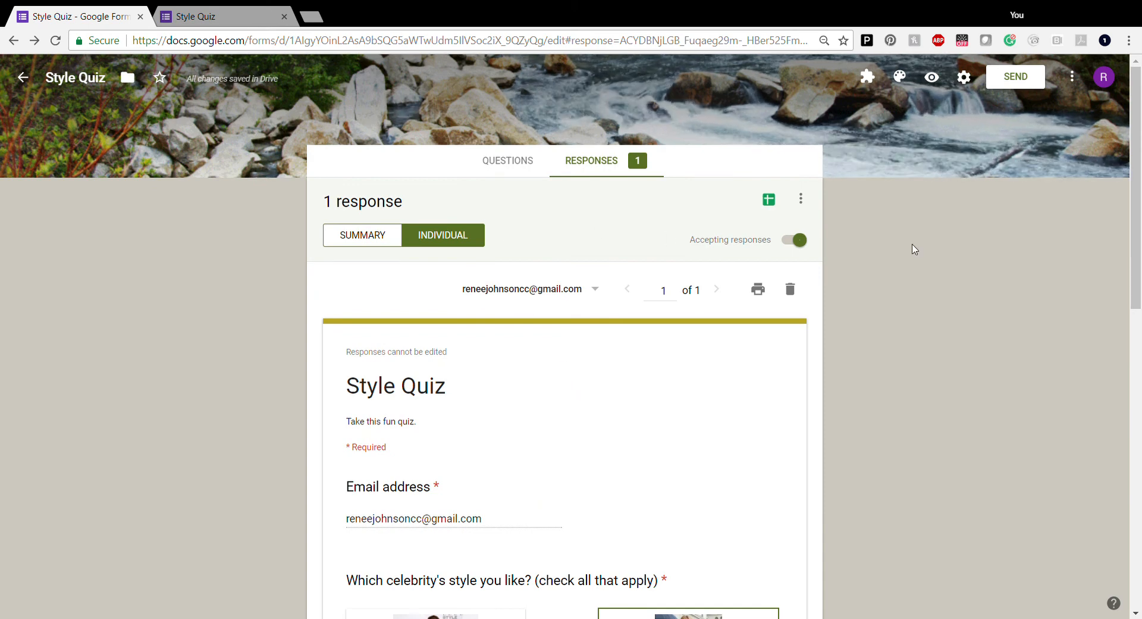
left_click(801, 198)
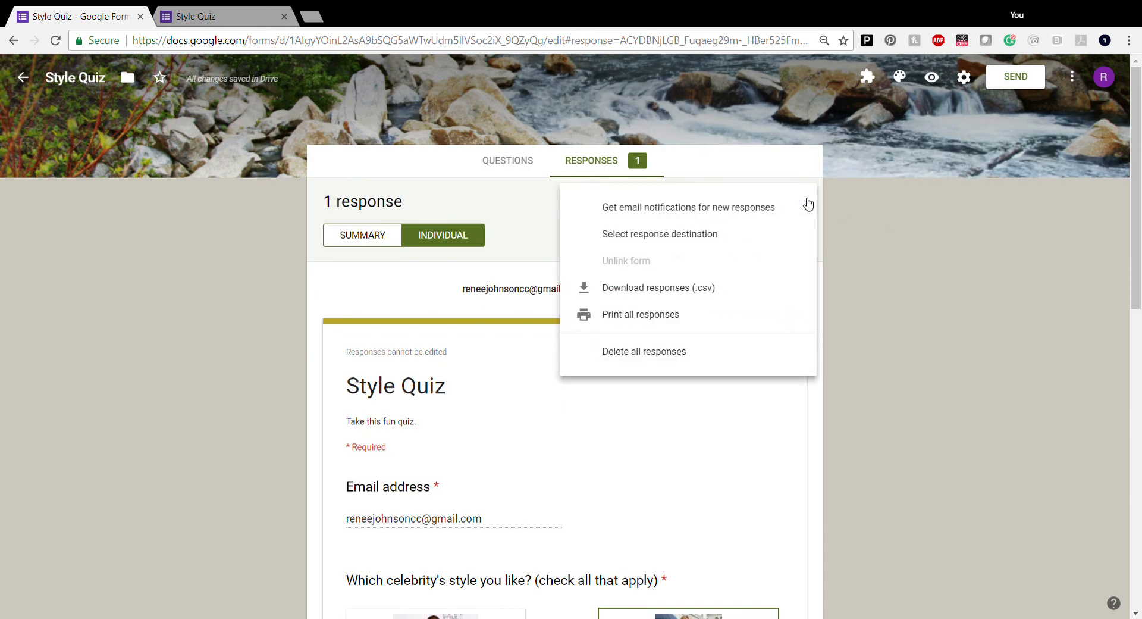
left_click(609, 214)
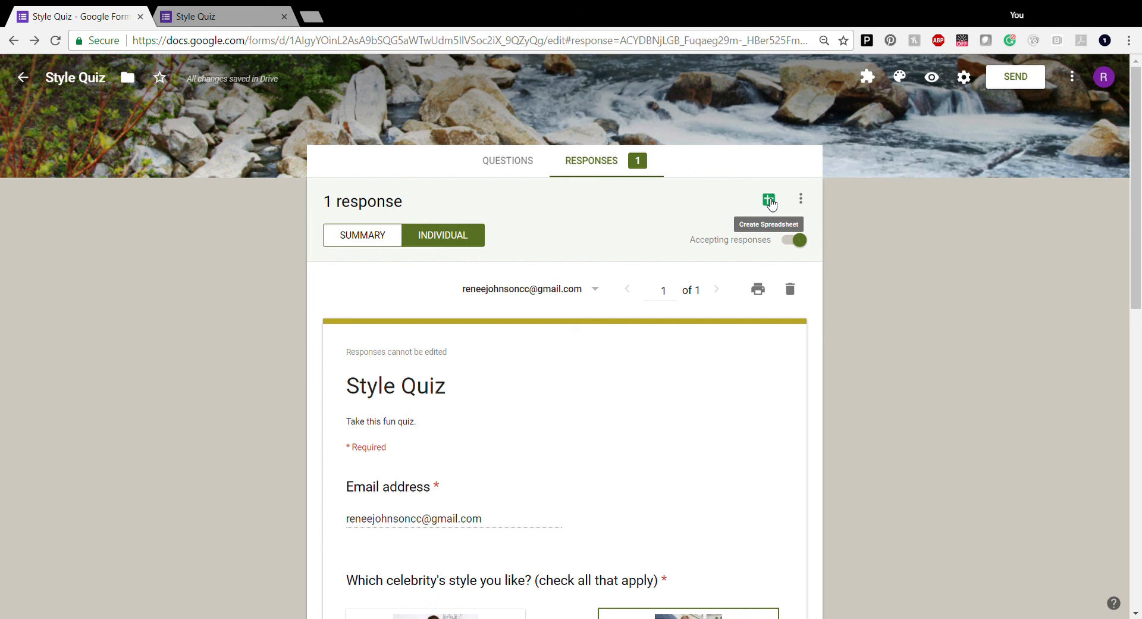
Create a new linked spreadsheet named Style Quiz (Responses)
left_click(769, 201)
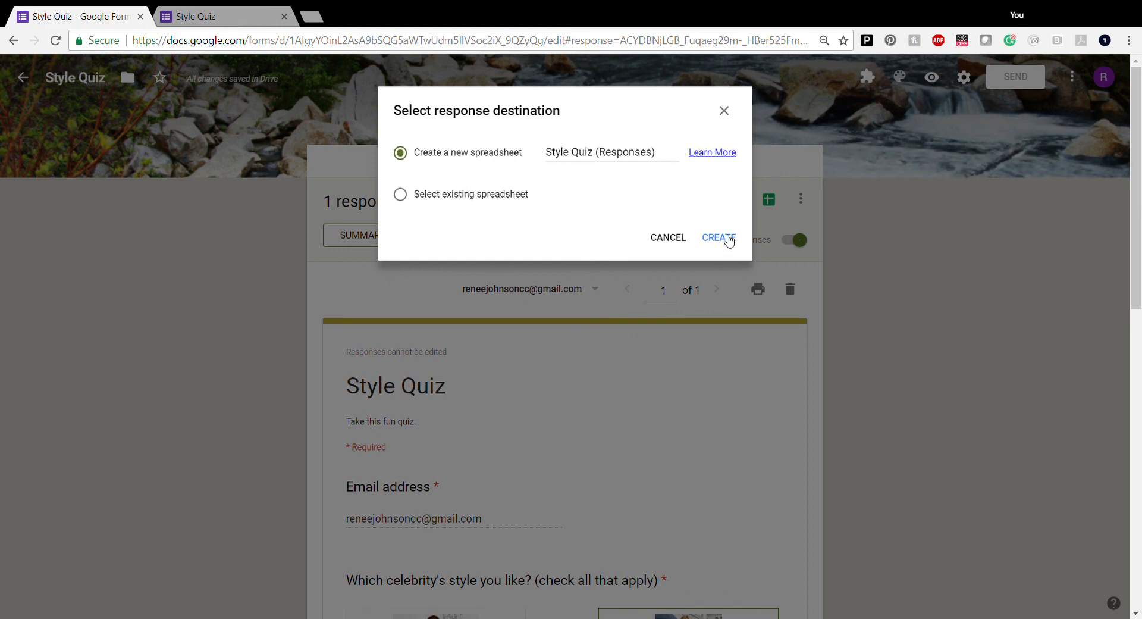
left_click(721, 238)
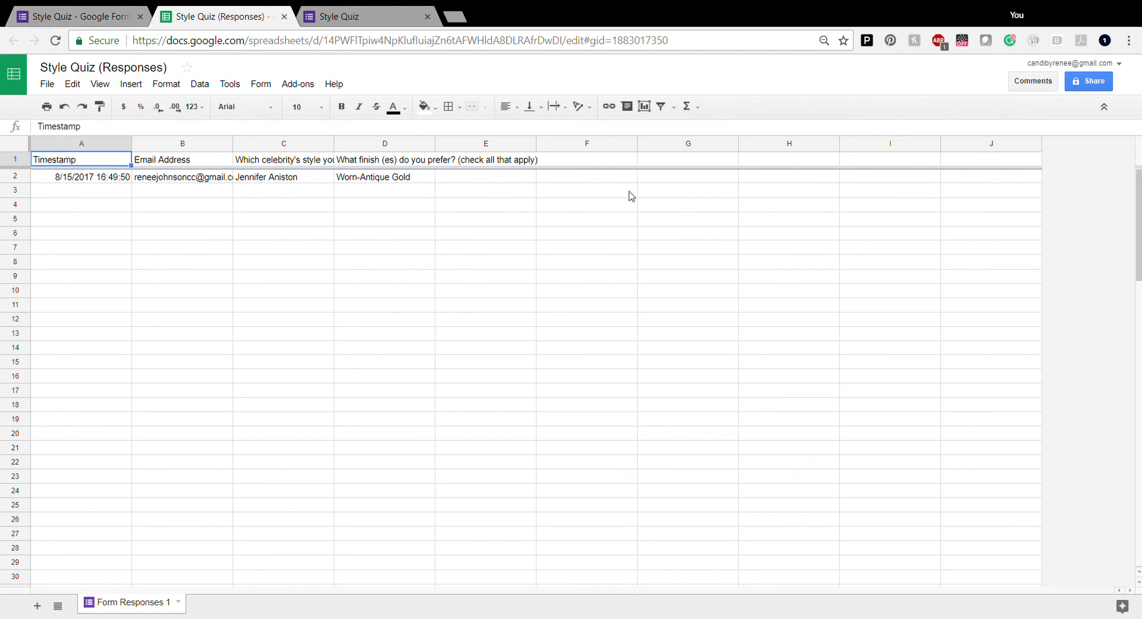
Switch back to the Style Quiz Google Forms tab
left_click(73, 20)
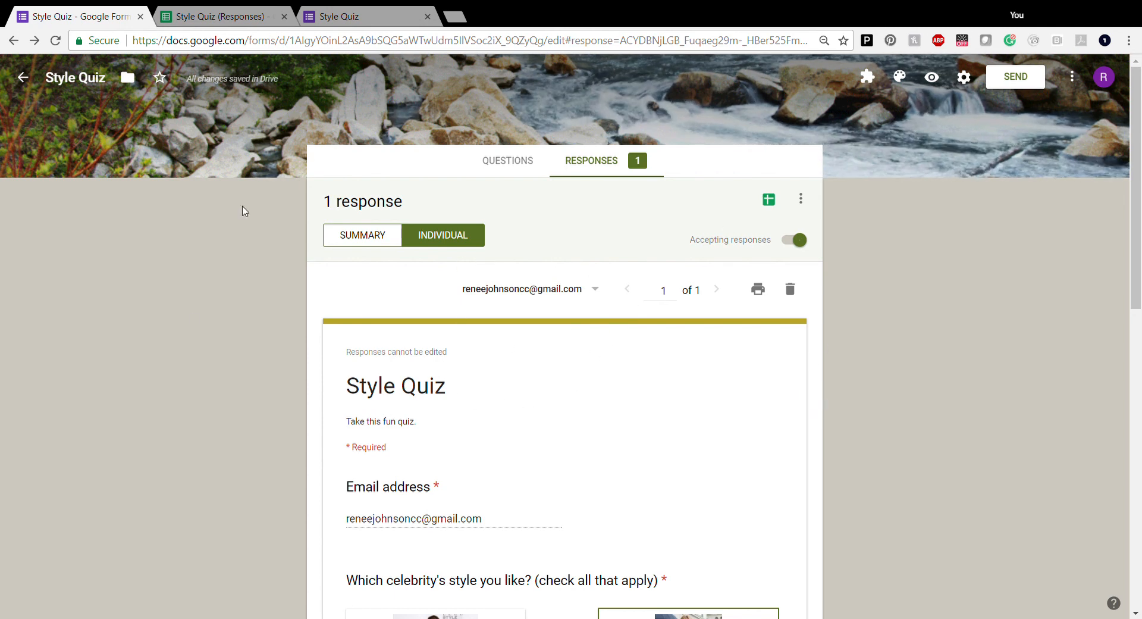
Copy the shortened goo.gl form link, check the embed code, then close the Send dialog
left_click(526, 162)
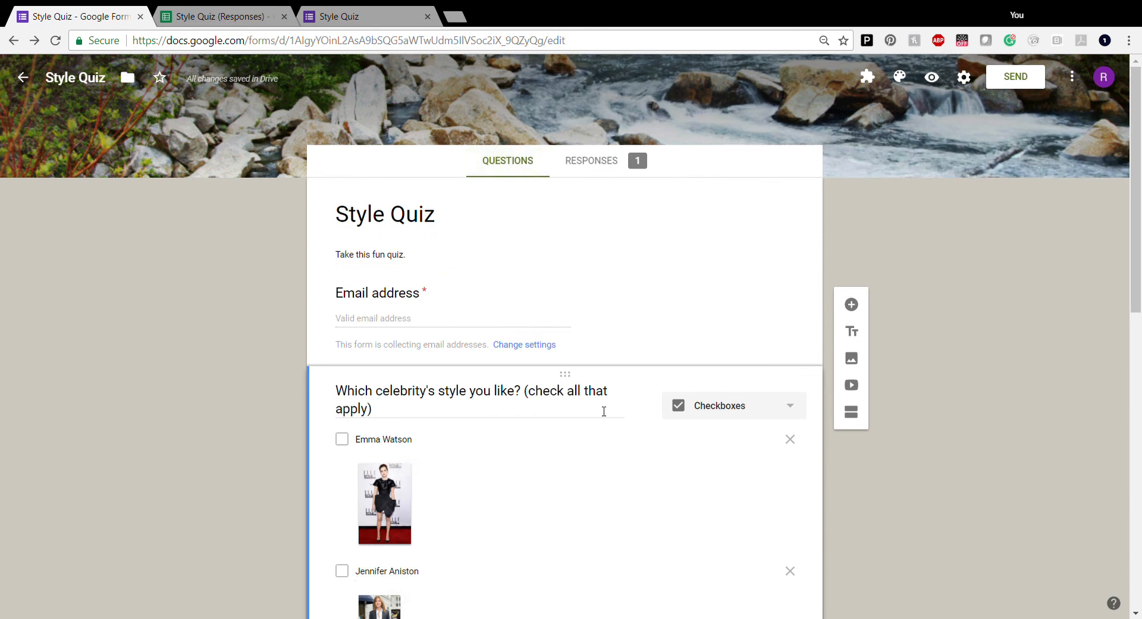
left_click(1019, 82)
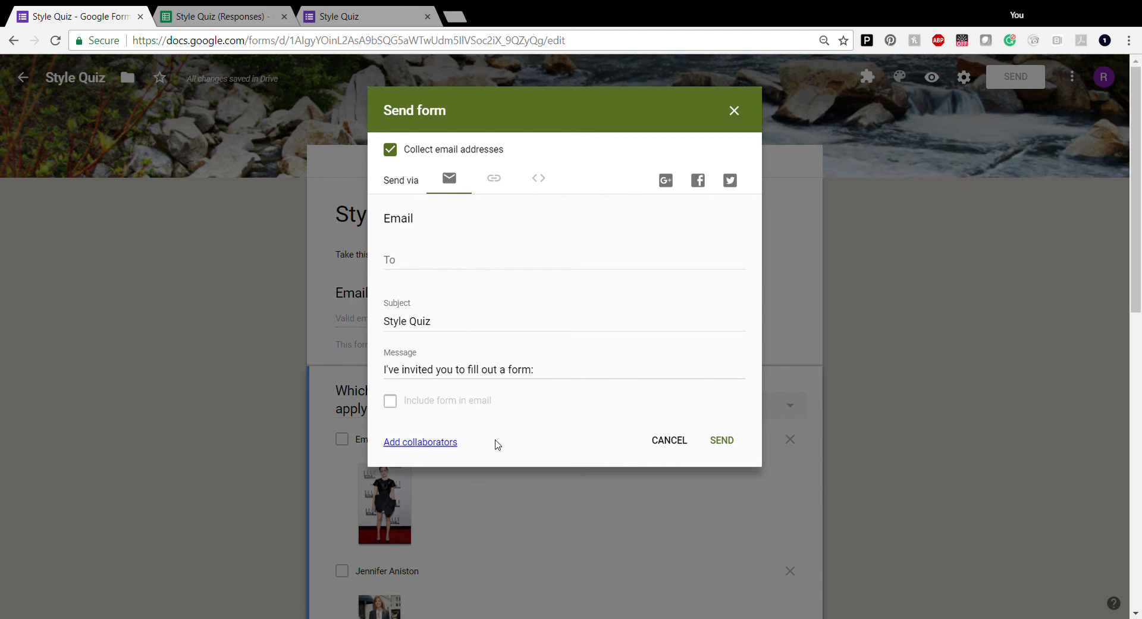
left_click(500, 183)
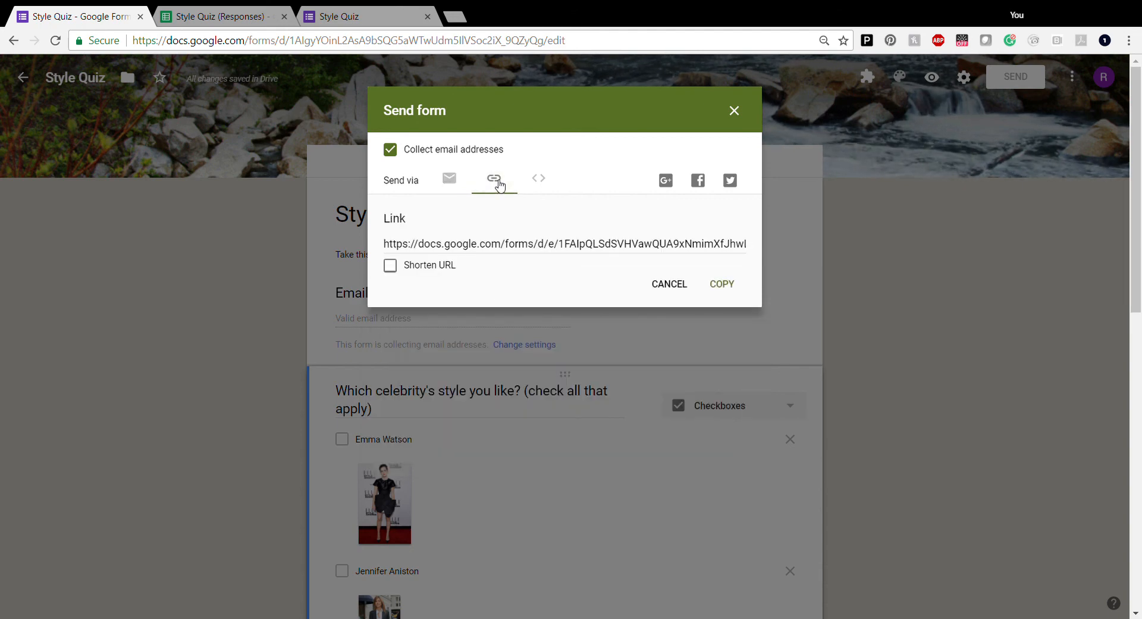
left_click(392, 274)
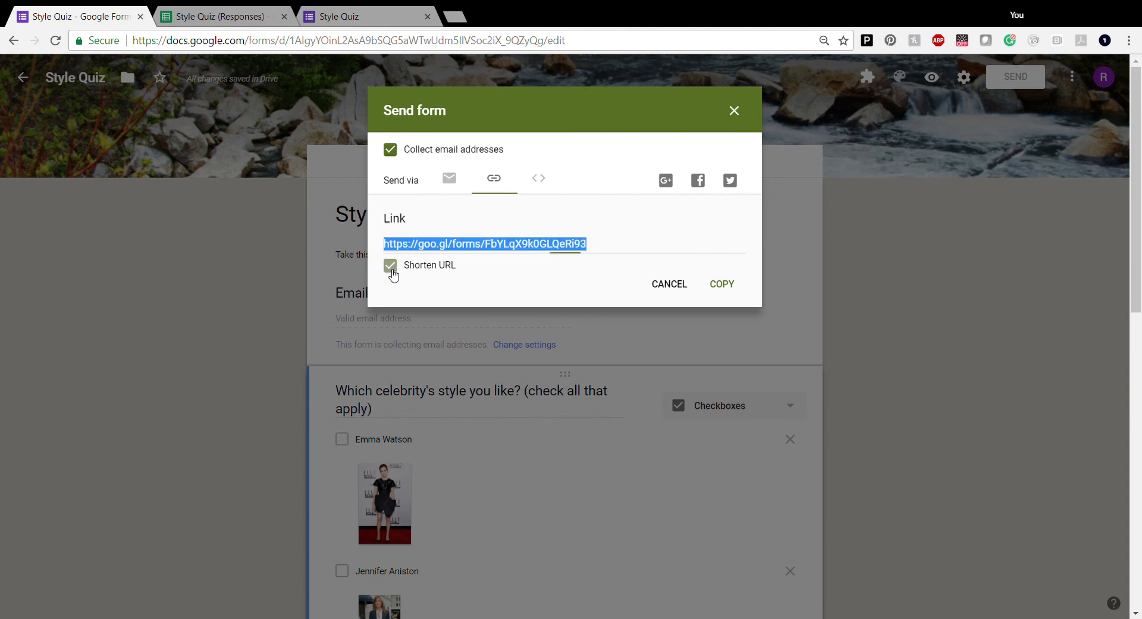
left_click(724, 286)
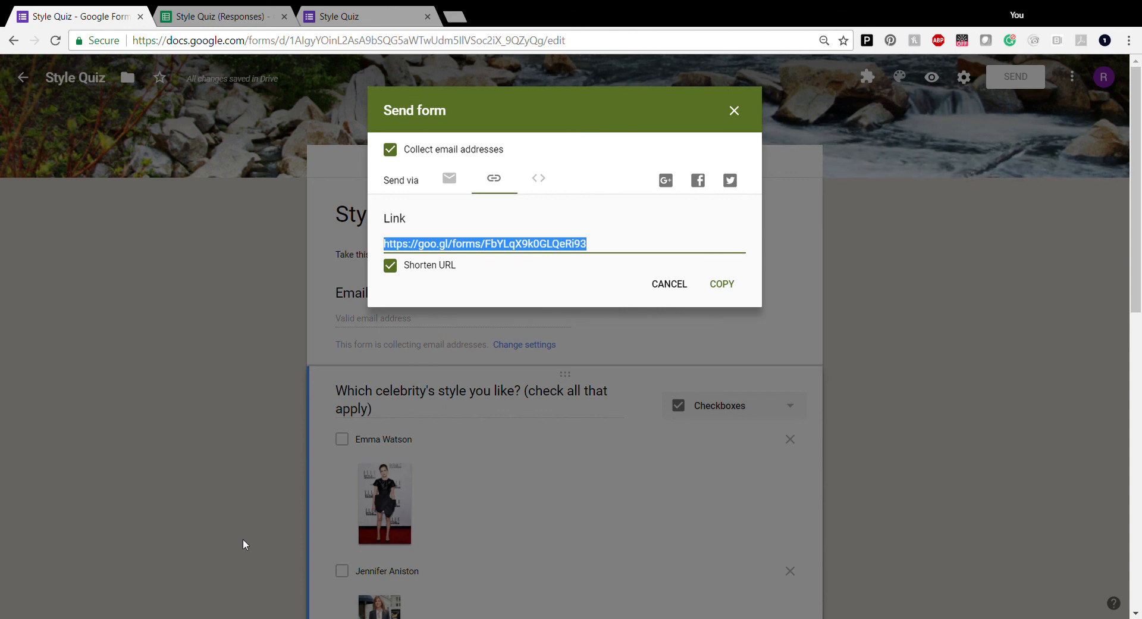
left_click(546, 179)
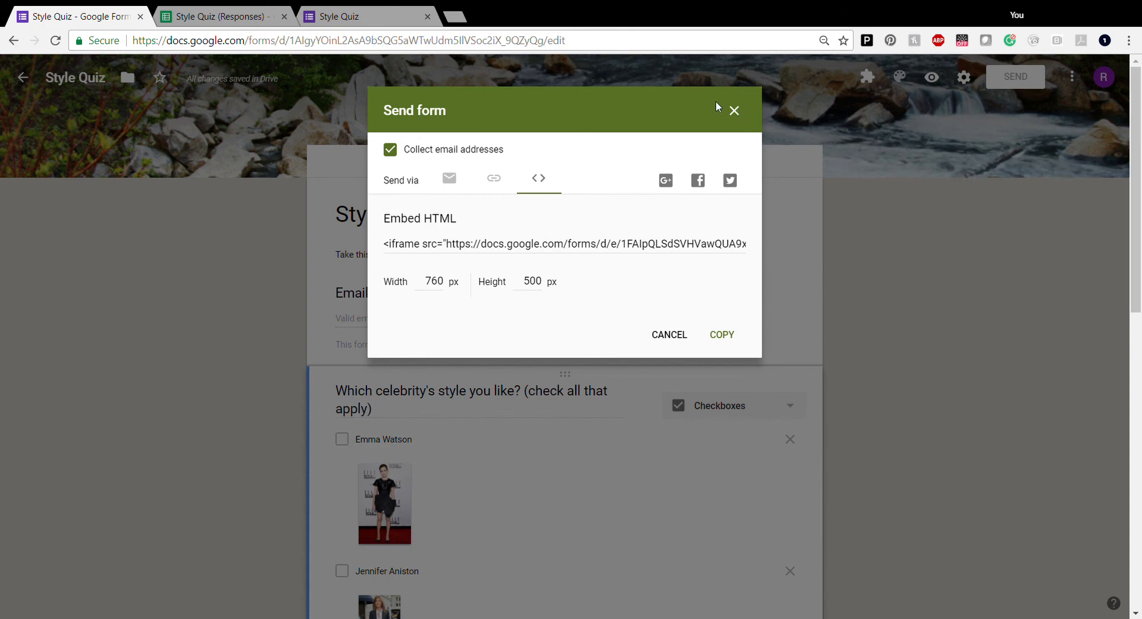
left_click(736, 113)
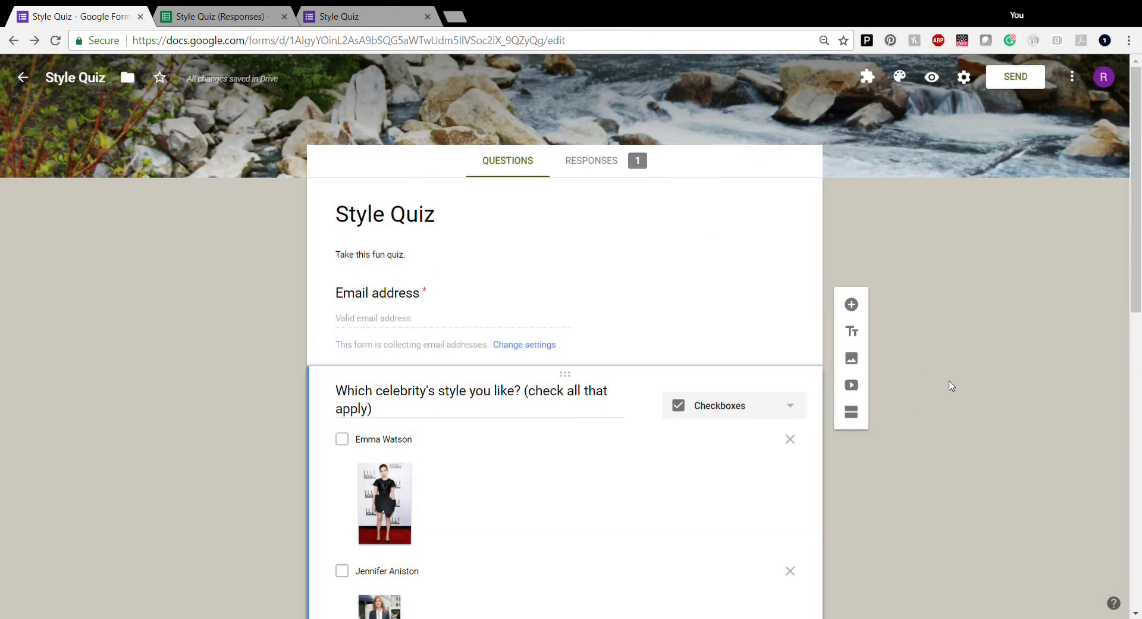